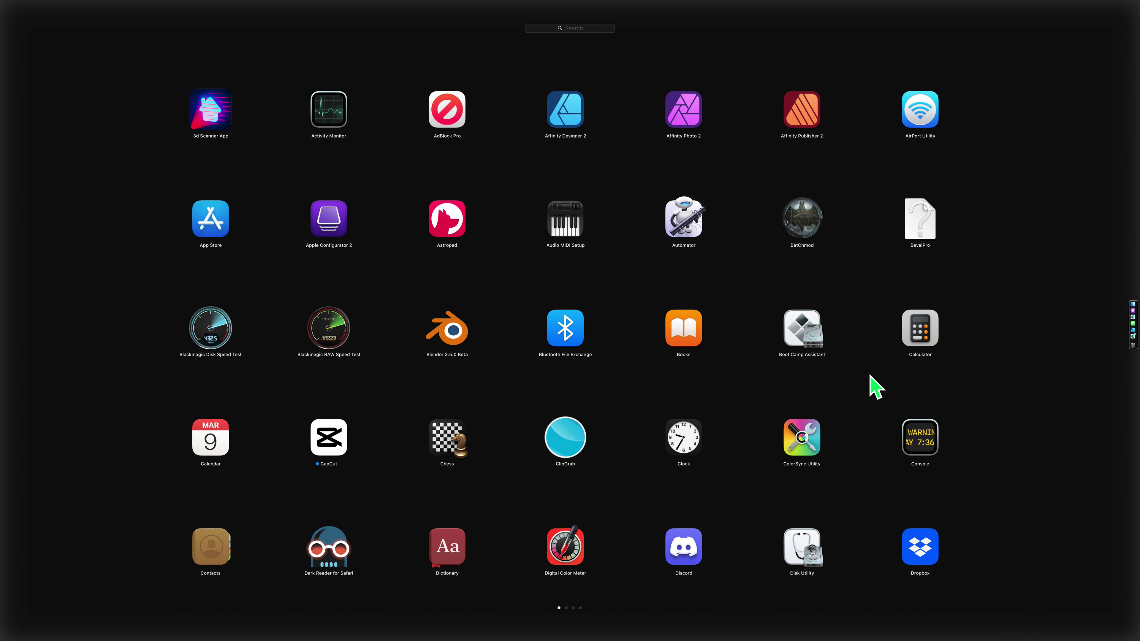
- Launch Blender 3.5.0 Beta from a Launchpad search for 'blender'
text(der)
key(Return)
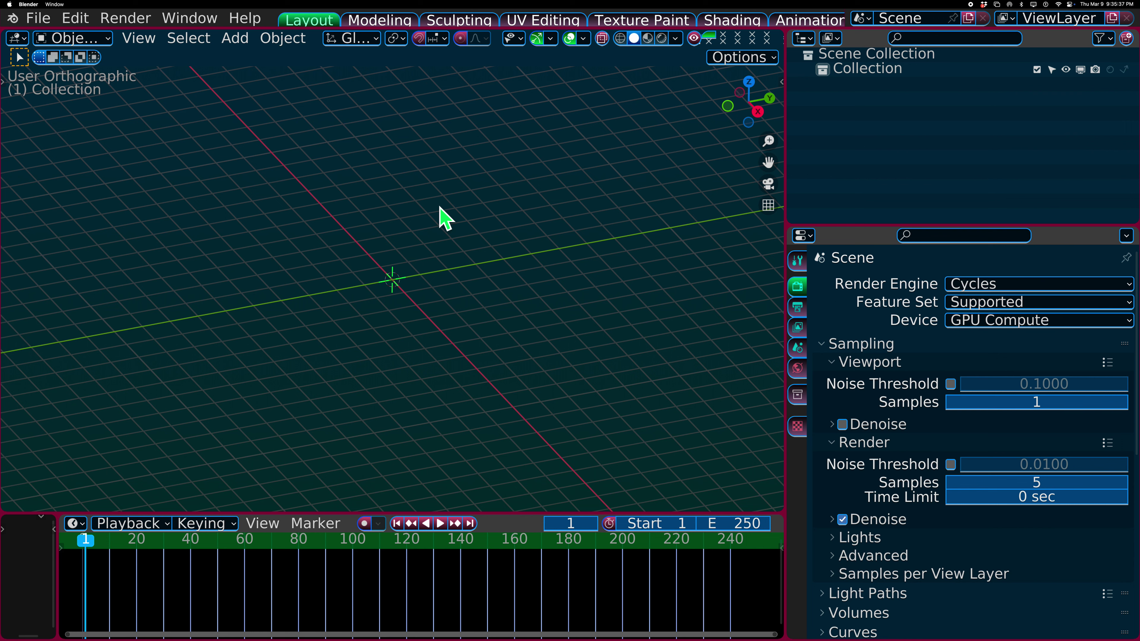
- Add a plane at the origin, switch to Material Preview shading, and show its material settings
key(shift+a)
key(Return)
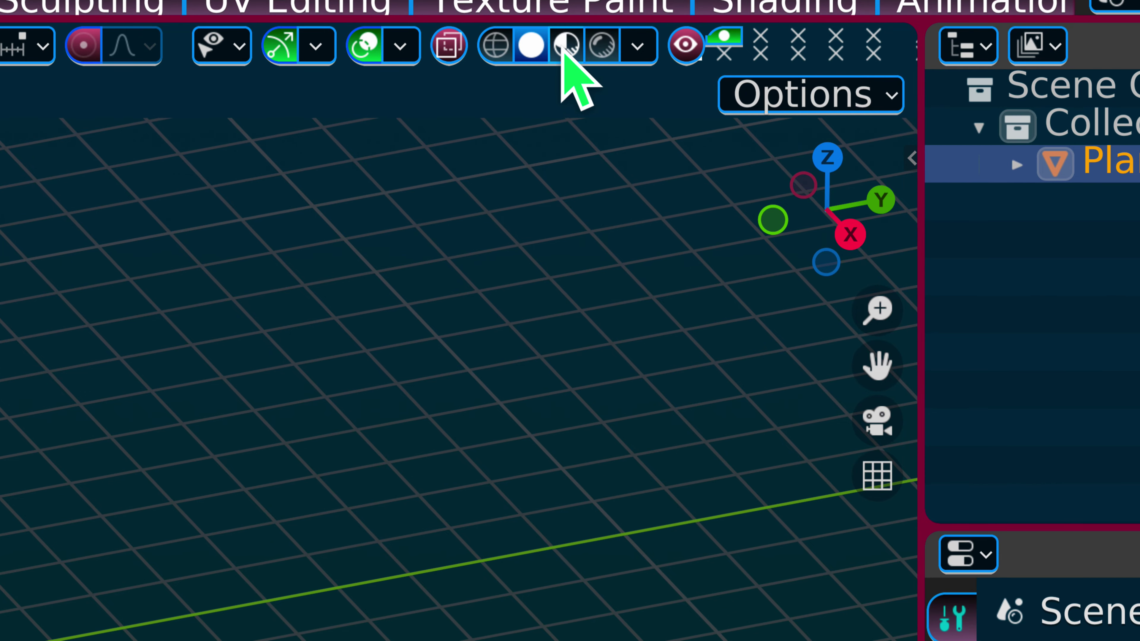
click(633, 40)
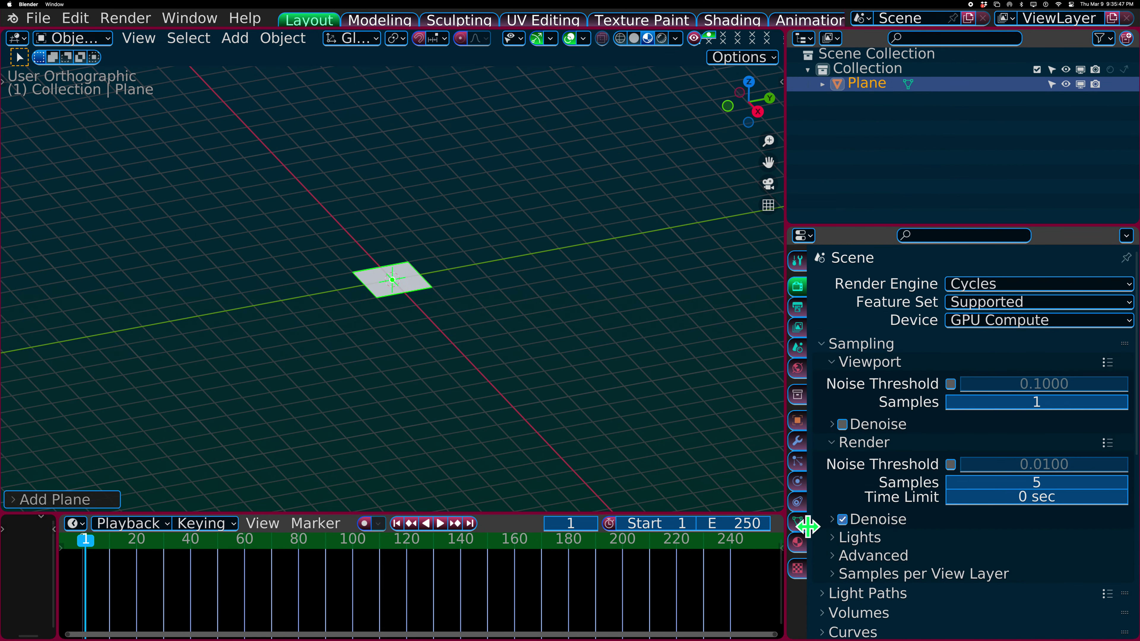
click(798, 542)
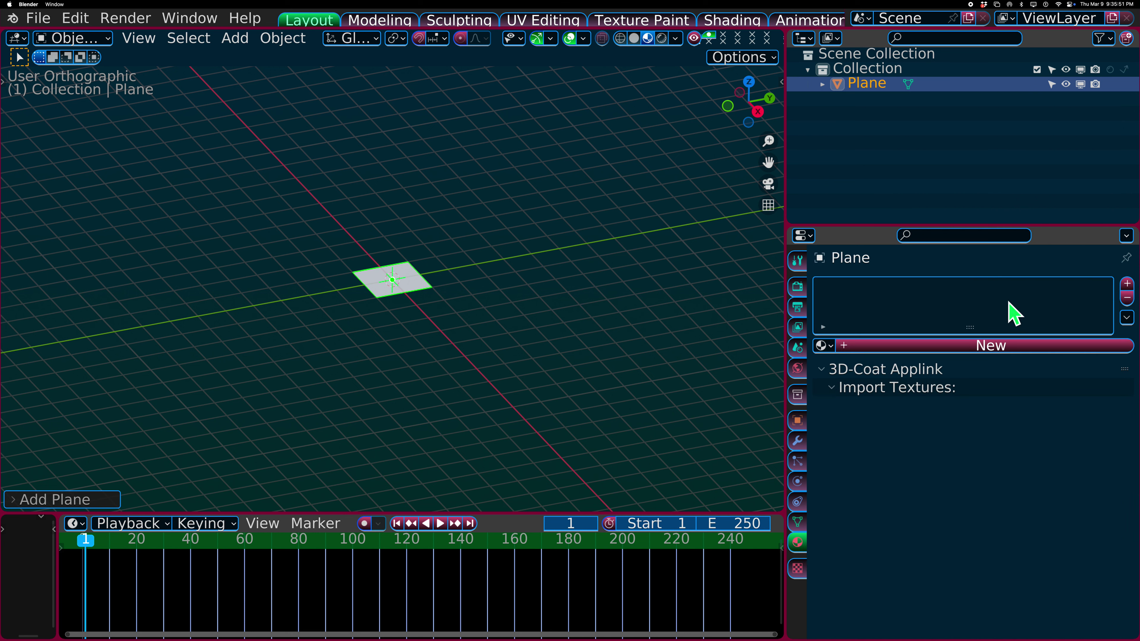
- Add two material slots and create a green material named 'one' in the first slot
click(1128, 285)
click(1127, 284)
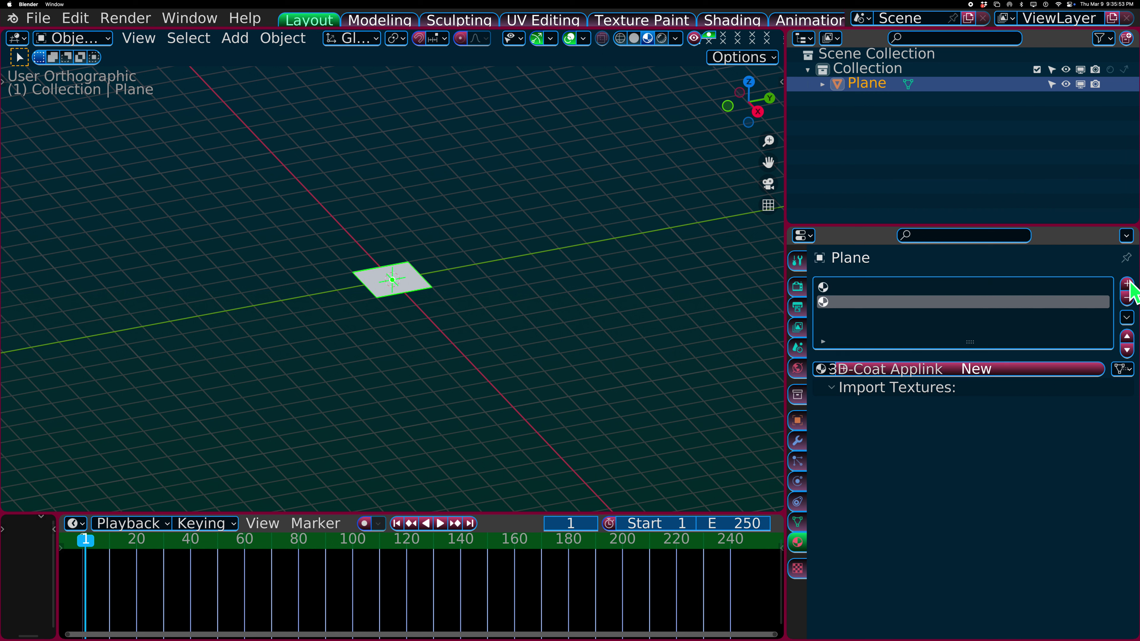
click(963, 288)
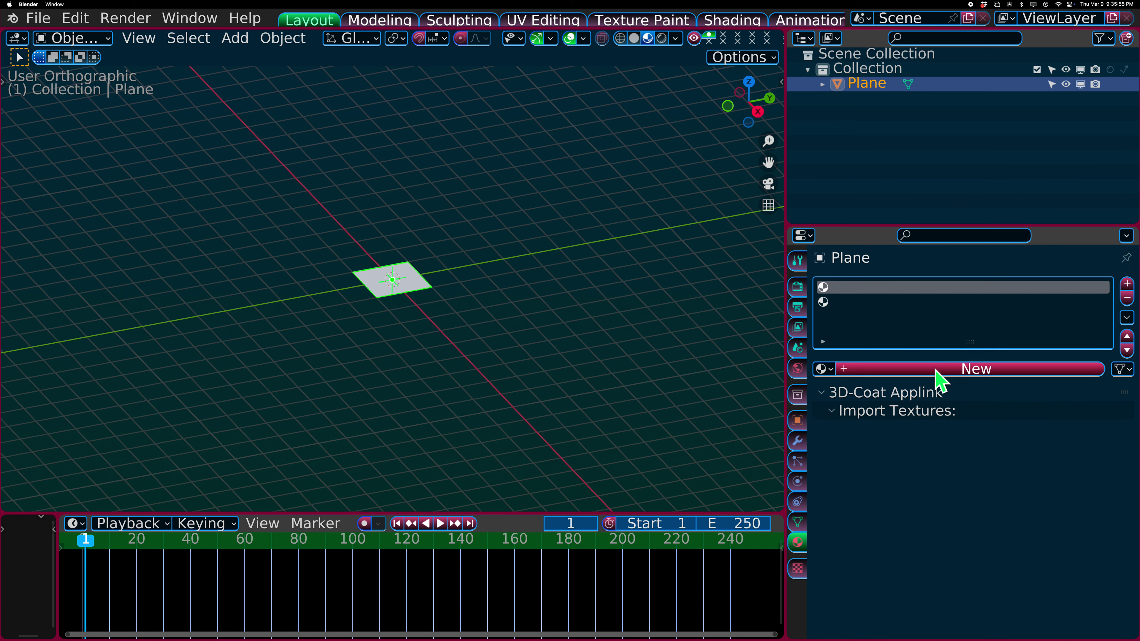
click(938, 366)
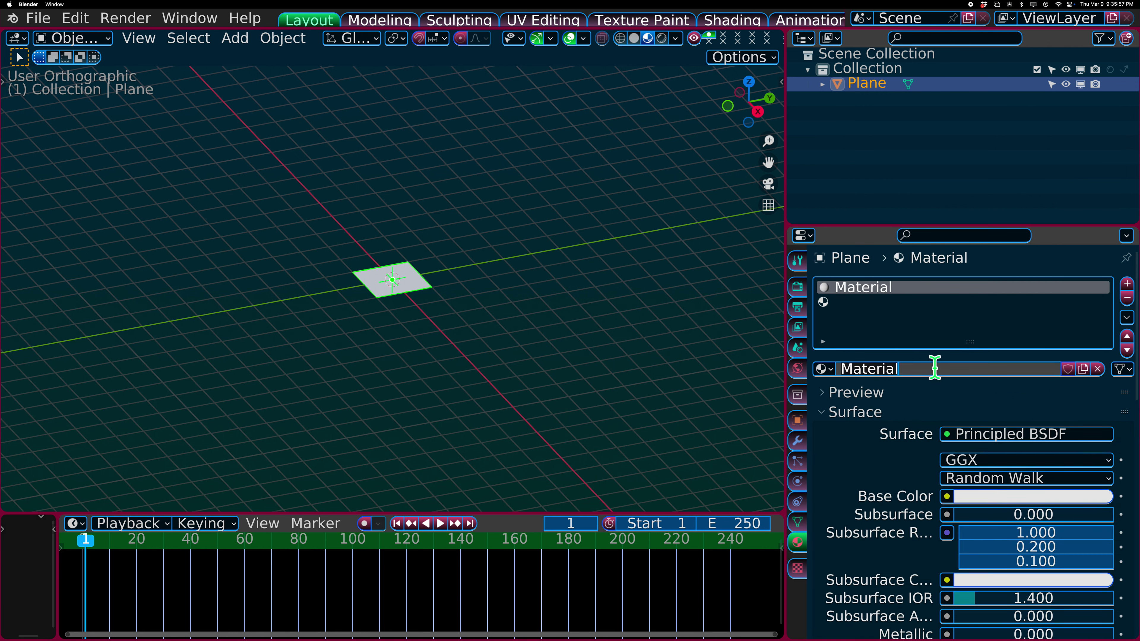
text(one)
key(Return)
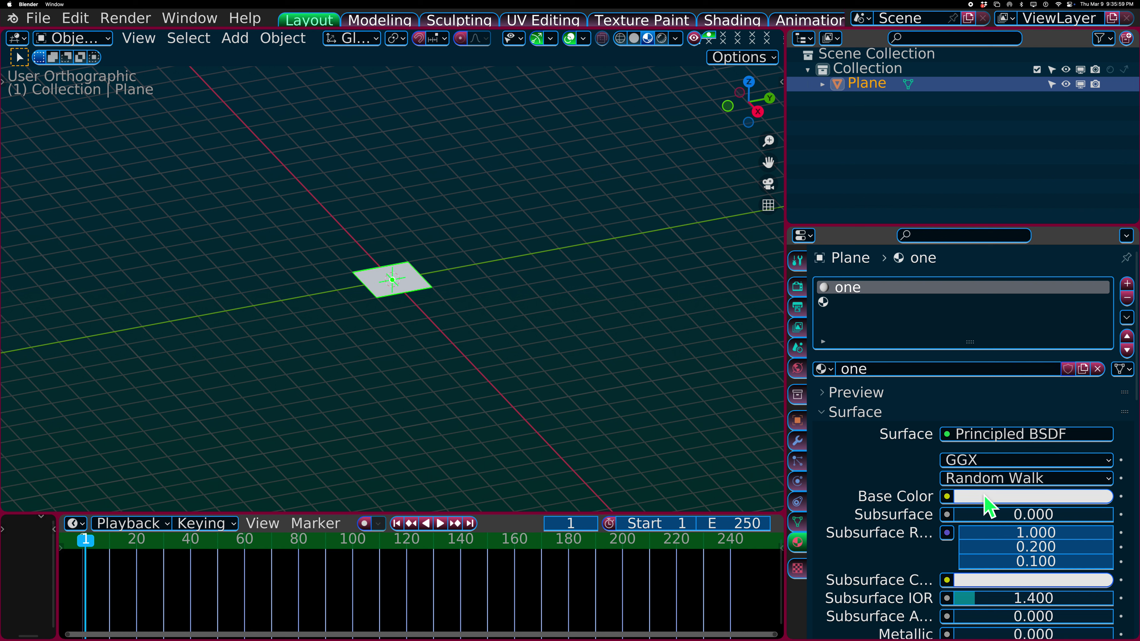
click(983, 498)
drag(998, 311, 995, 306)
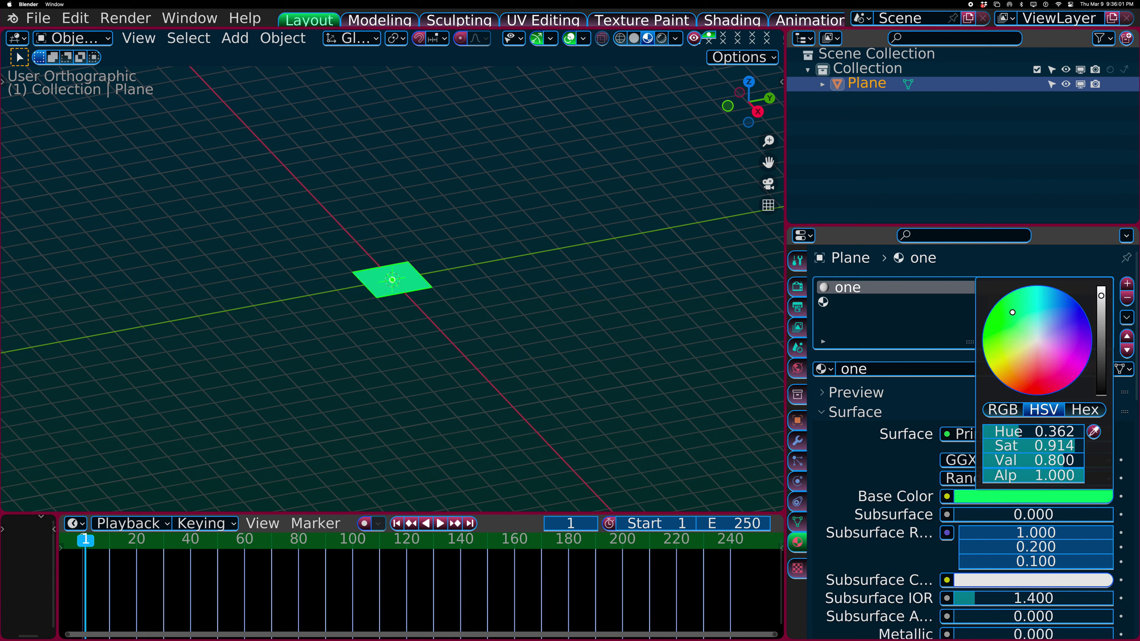
- Create a new default material in the second slot
click(847, 302)
click(909, 370)
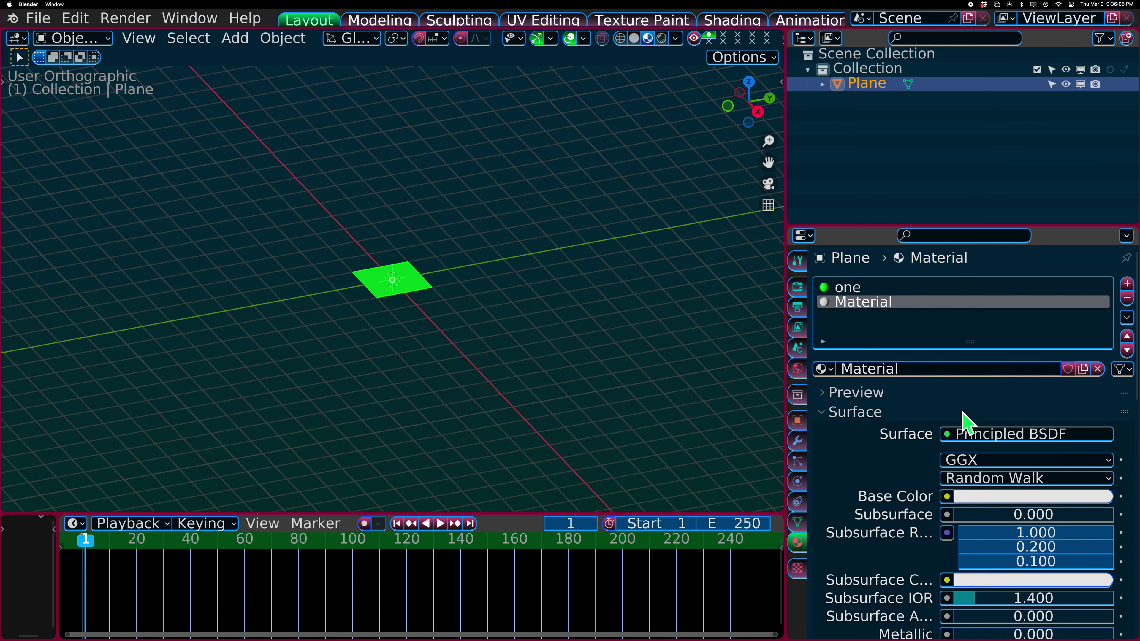
click(972, 438)
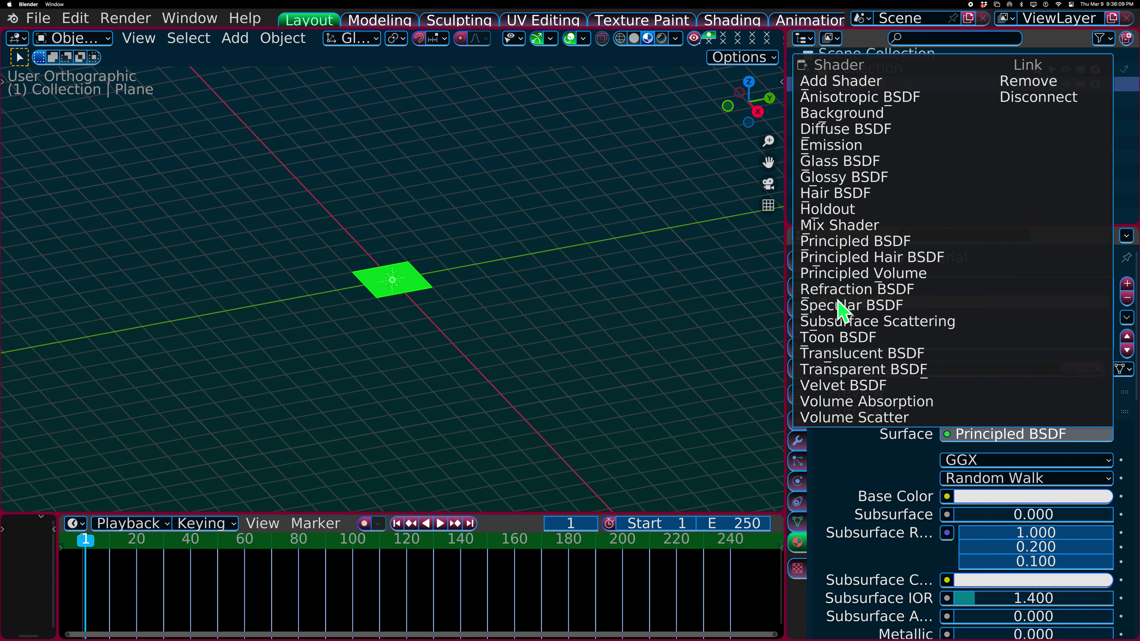
- Make the second material a Toon BSDF shader with a pink-red colour
click(847, 341)
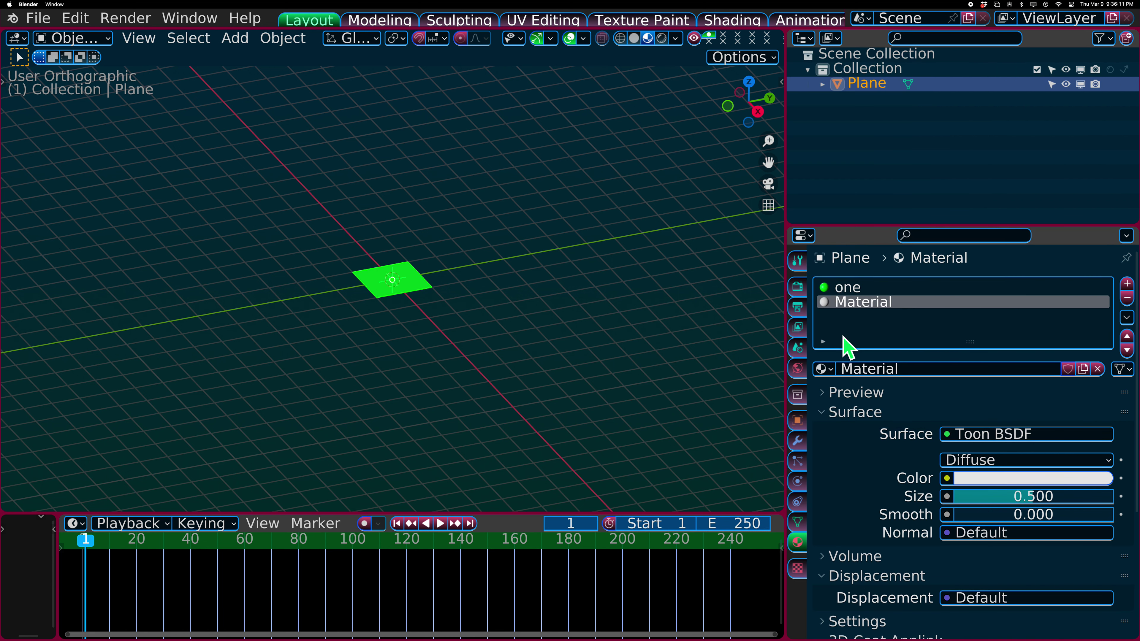
click(980, 481)
drag(1039, 364, 1067, 367)
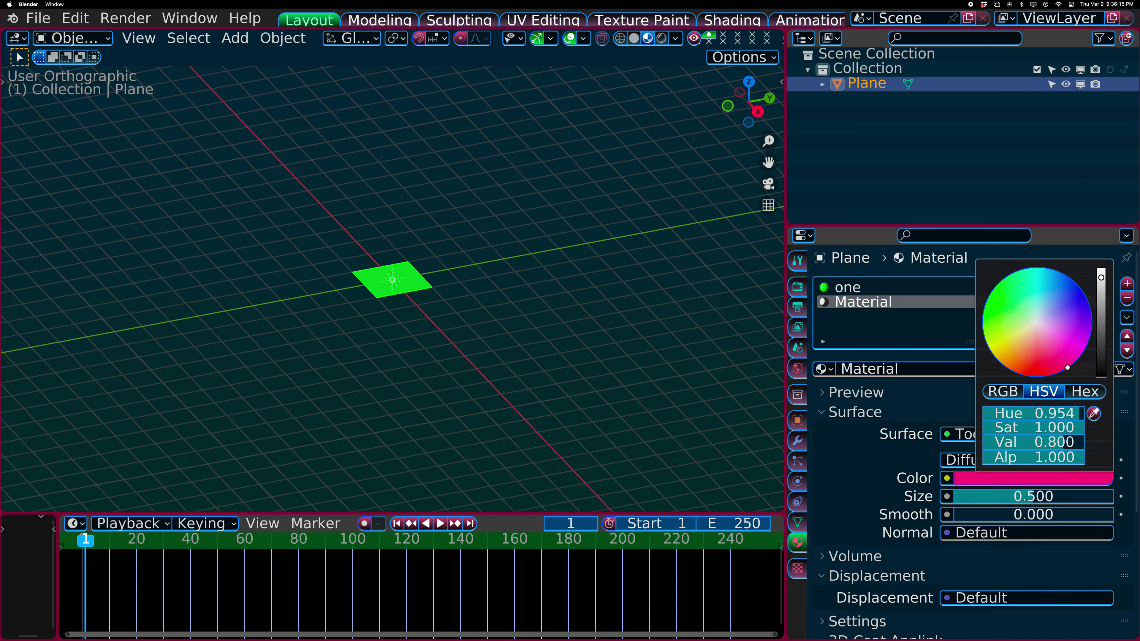
- Expand the pink material's Settings panel to show its Surface and Volume options
scroll(969, 537, down, 2)
scroll(969, 542, down, 3)
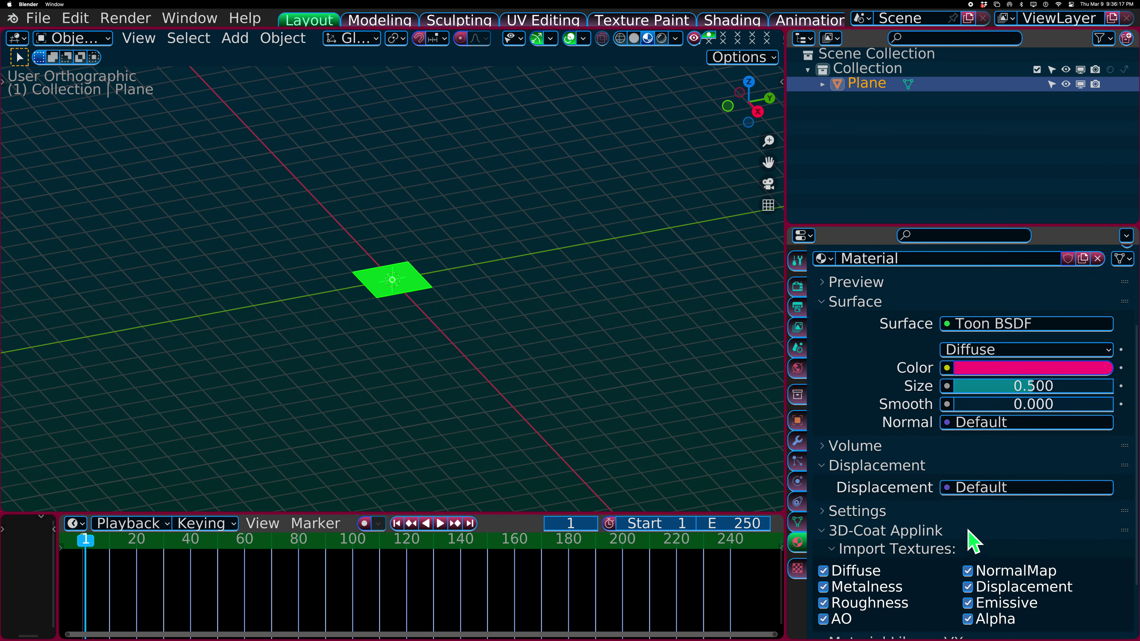
scroll(972, 541, down, 3)
click(878, 443)
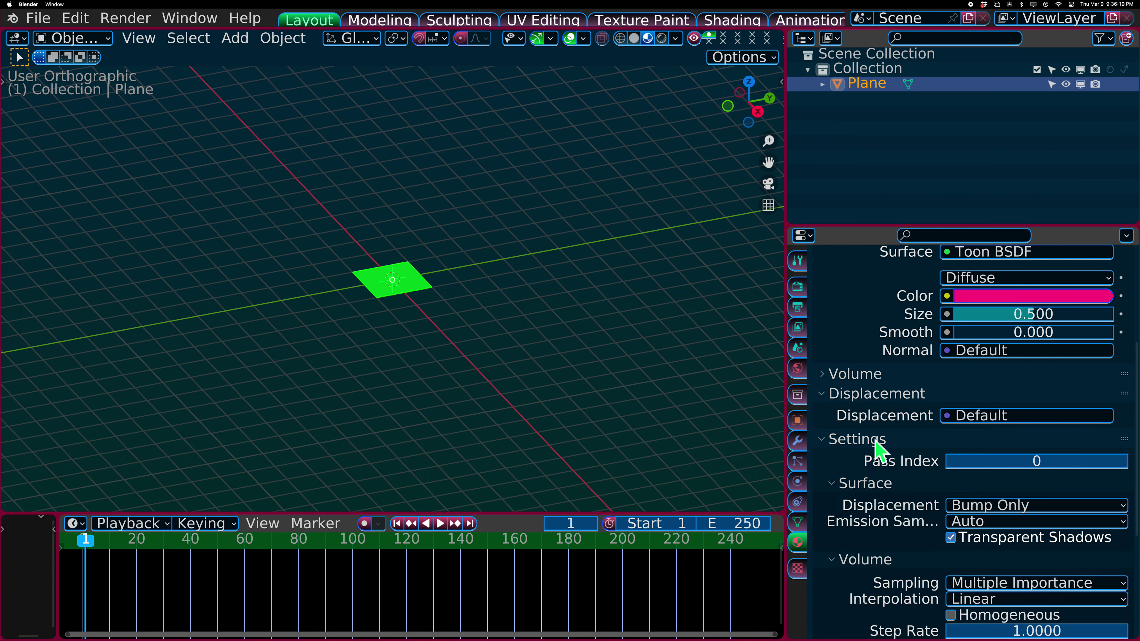
scroll(941, 466, down, 2)
scroll(939, 467, down, 2)
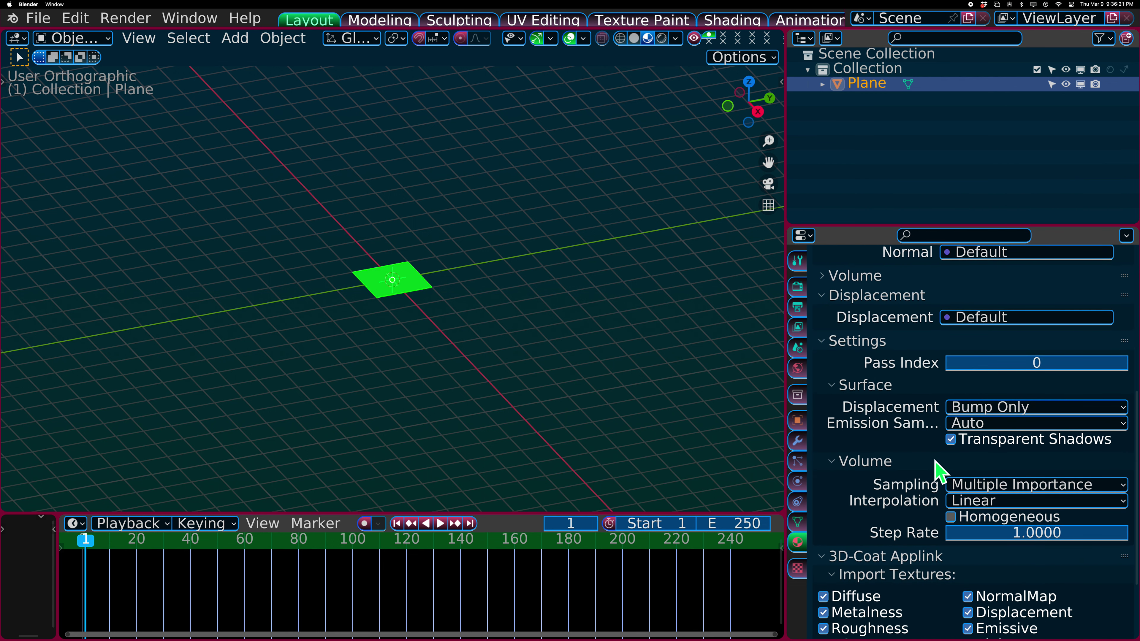
scroll(995, 499, down, 1)
scroll(996, 499, down, 2)
scroll(996, 503, up, 1)
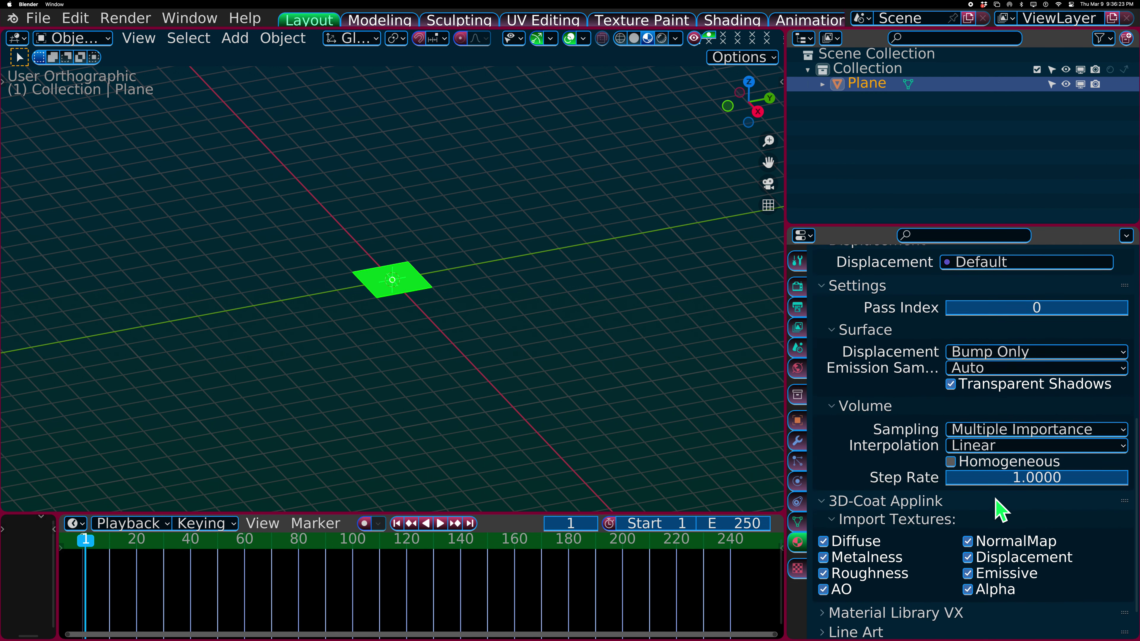
- Toggle the Homogeneous volume checkbox repeatedly, ending unchecked with Step Rate at 1.0000
click(951, 466)
click(951, 465)
click(951, 465)
click(952, 466)
click(951, 465)
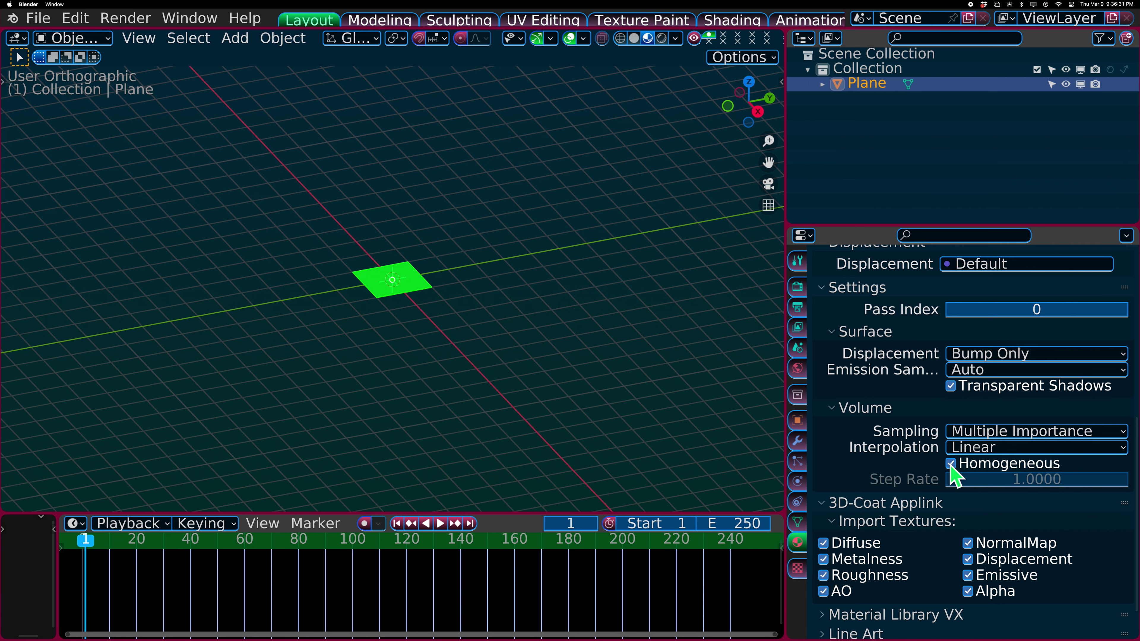
click(952, 465)
click(952, 465)
click(951, 466)
click(952, 465)
click(952, 466)
click(952, 465)
click(952, 465)
click(952, 466)
click(952, 465)
click(952, 465)
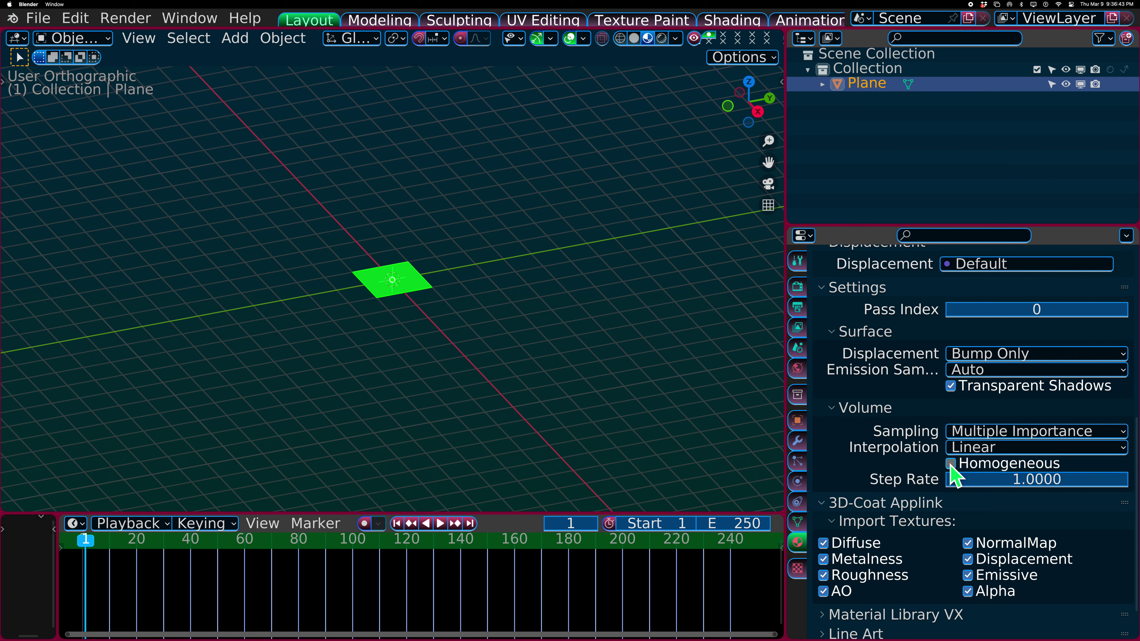
click(952, 465)
click(952, 465)
click(951, 465)
click(951, 465)
click(951, 466)
click(952, 465)
click(951, 466)
click(951, 465)
click(952, 465)
click(952, 465)
click(951, 465)
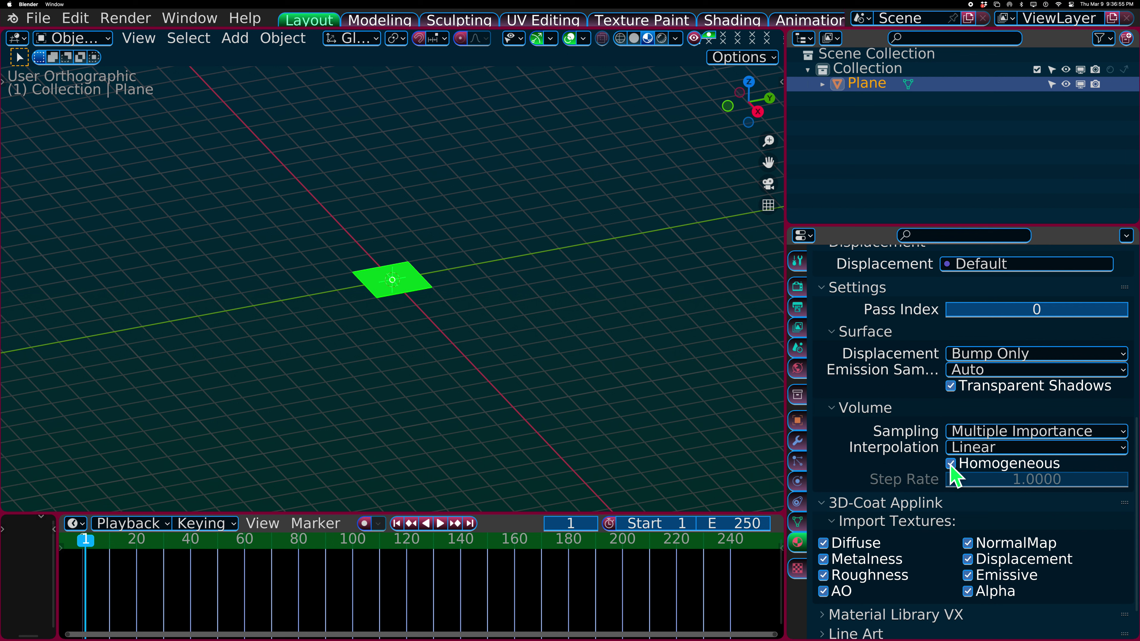
click(951, 466)
click(951, 466)
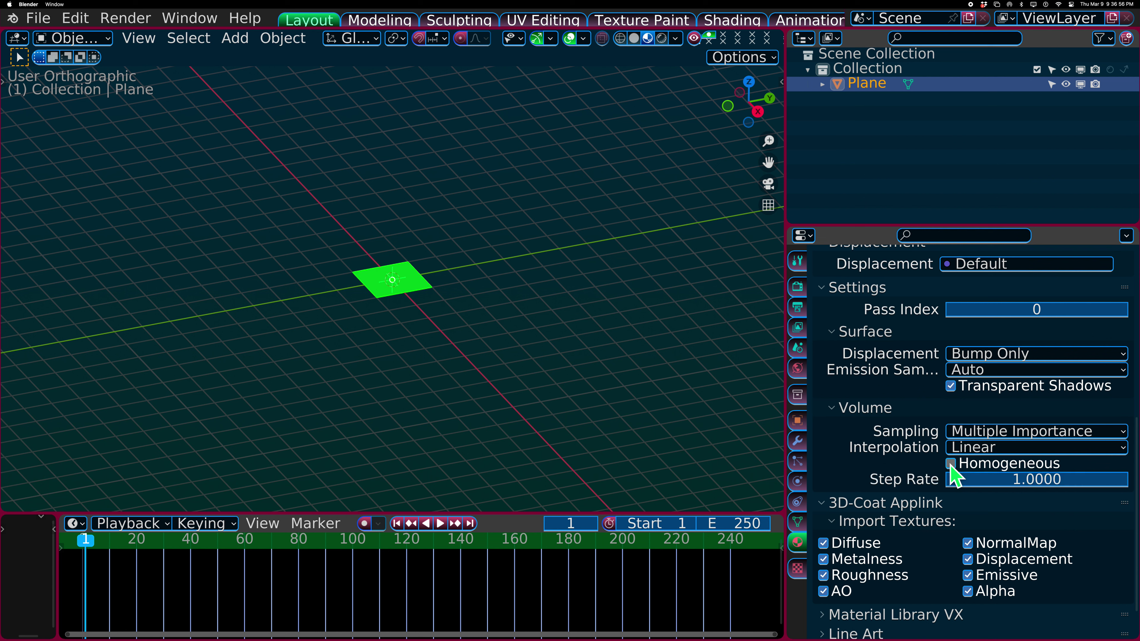
click(951, 465)
click(952, 466)
click(951, 465)
click(952, 465)
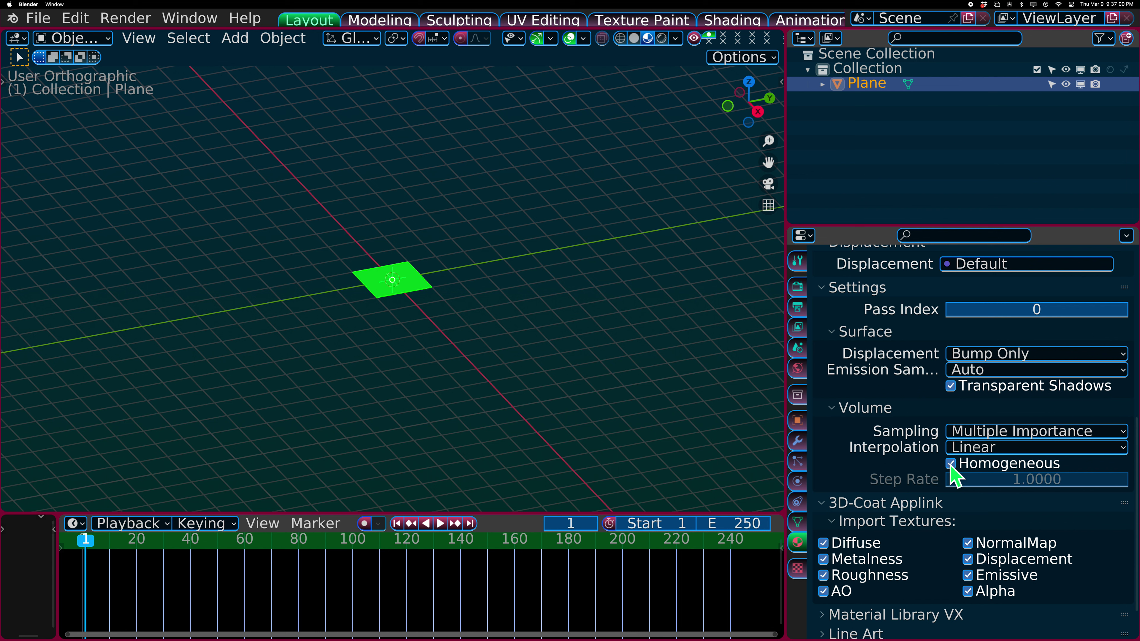
click(952, 465)
click(952, 465)
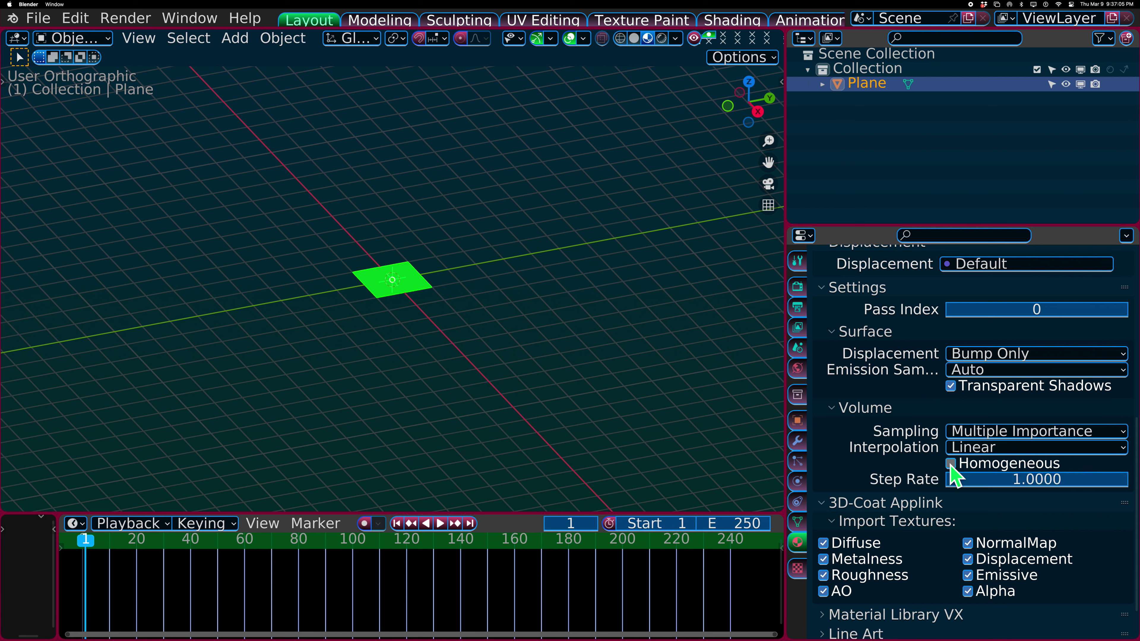
click(952, 466)
click(952, 466)
click(952, 465)
click(952, 465)
click(952, 465)
click(951, 465)
click(952, 465)
click(952, 465)
click(951, 465)
click(951, 465)
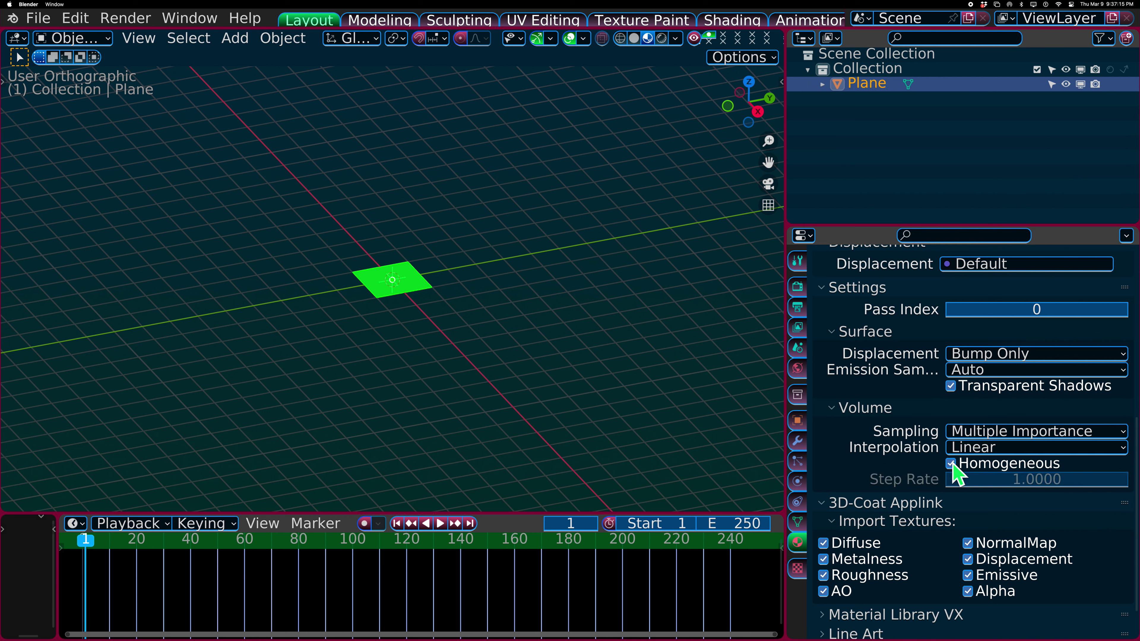
click(951, 465)
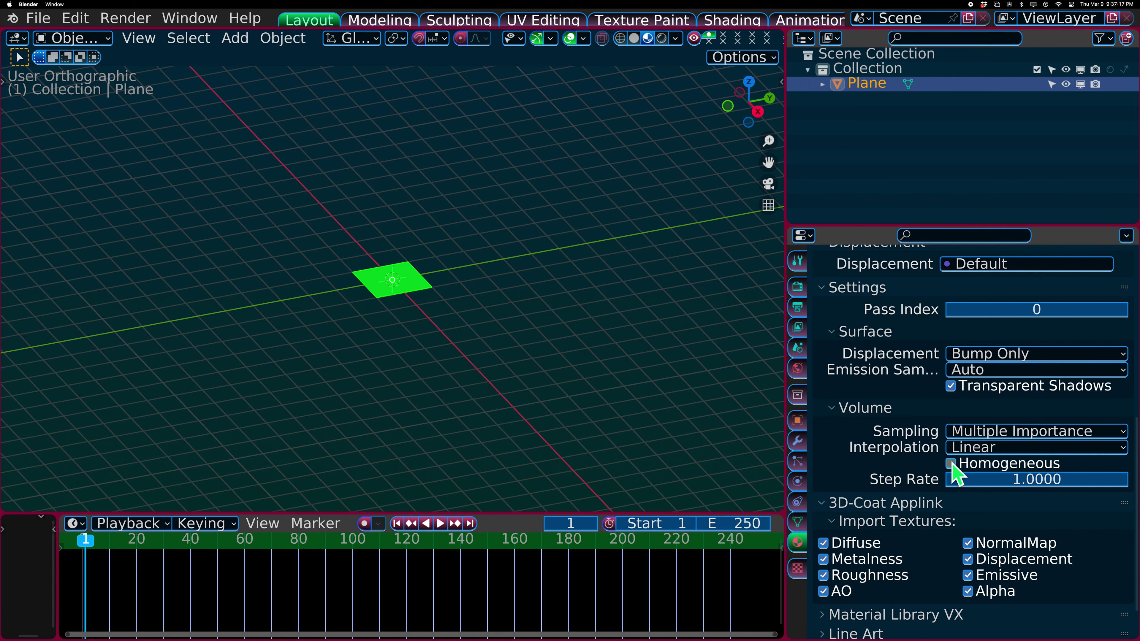
click(952, 464)
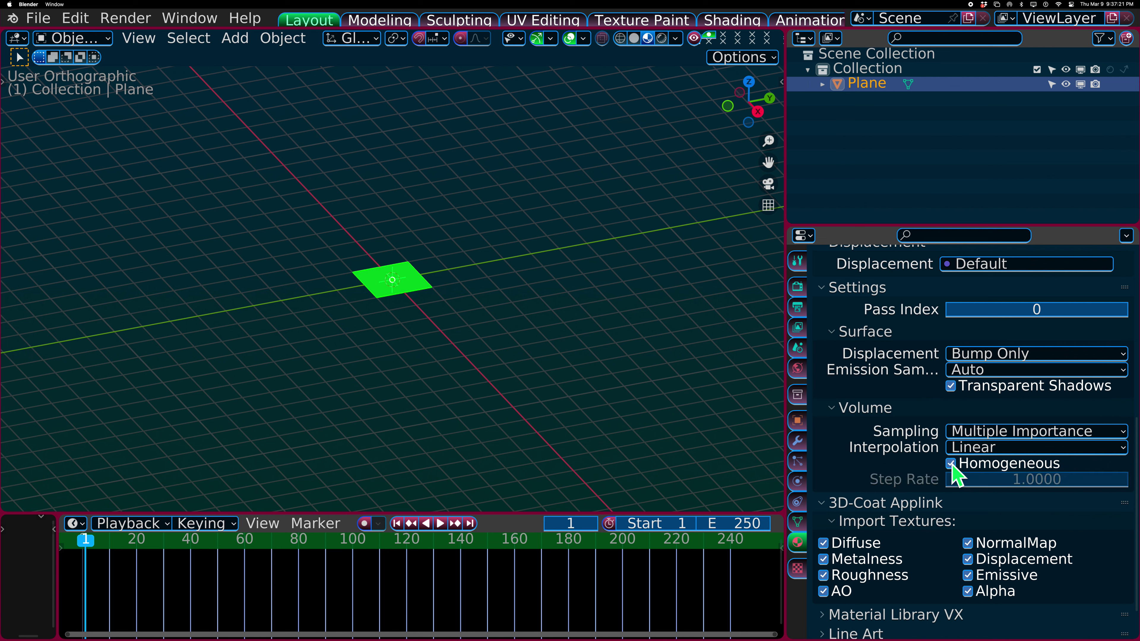
click(952, 465)
click(952, 465)
click(952, 464)
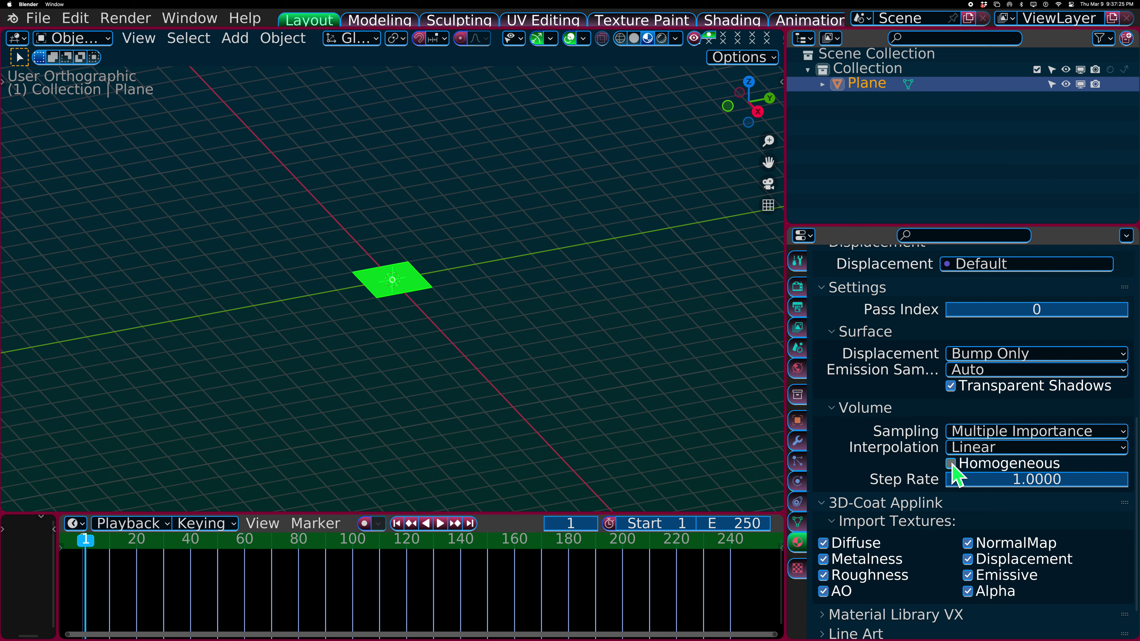
click(952, 465)
click(952, 465)
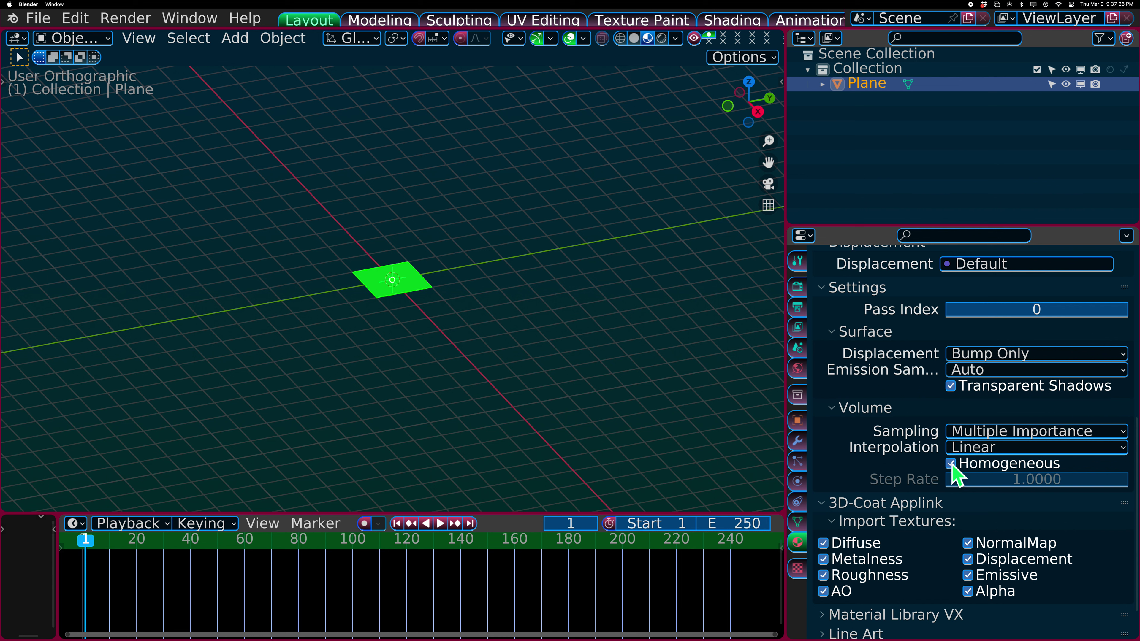
click(952, 465)
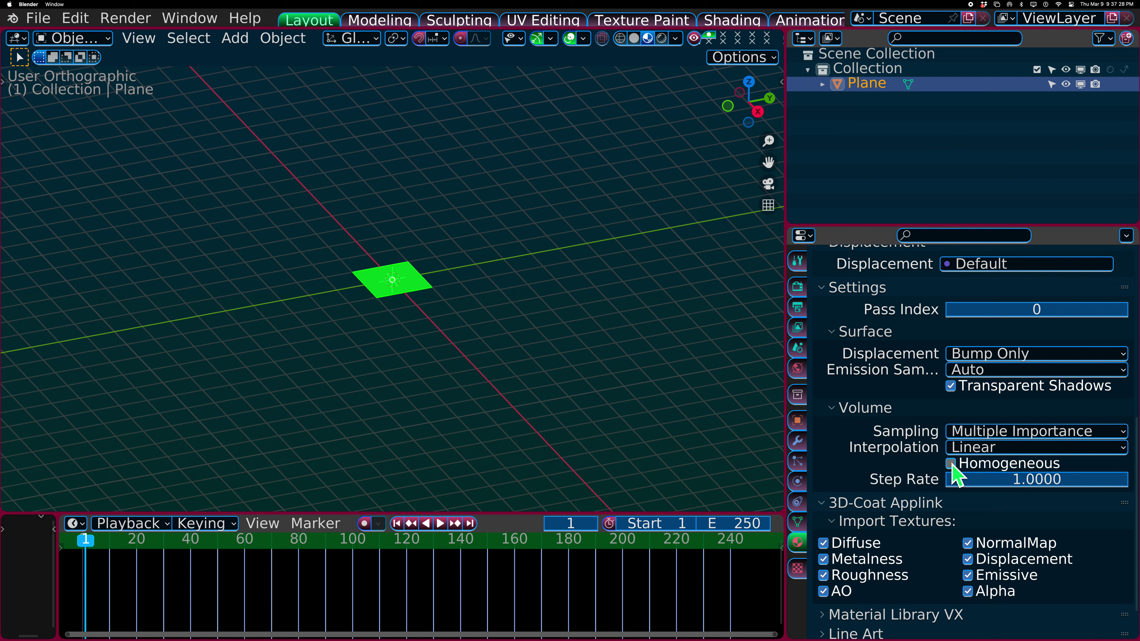
click(953, 464)
click(952, 465)
click(952, 465)
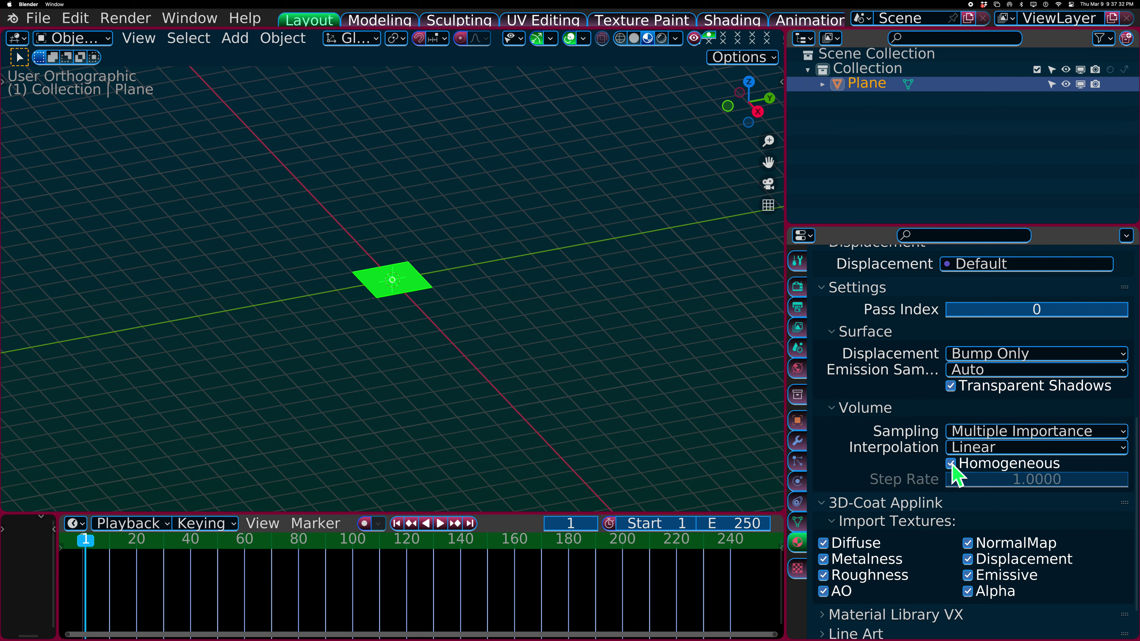
click(952, 464)
click(952, 465)
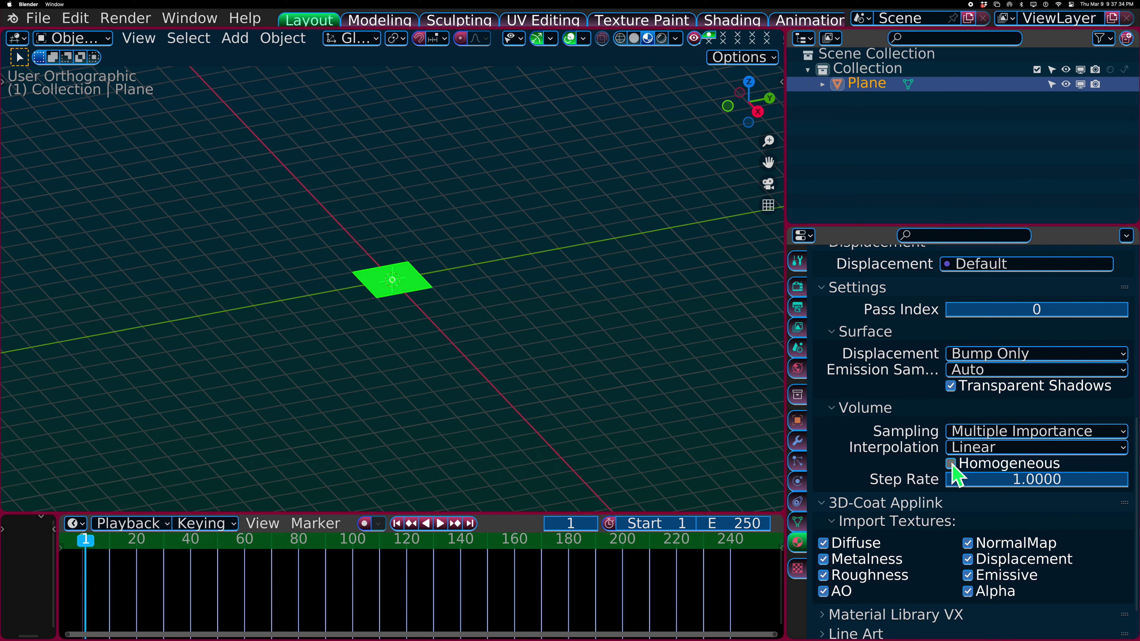
click(953, 464)
click(952, 464)
click(953, 465)
click(953, 464)
click(952, 465)
click(952, 464)
click(953, 464)
click(953, 464)
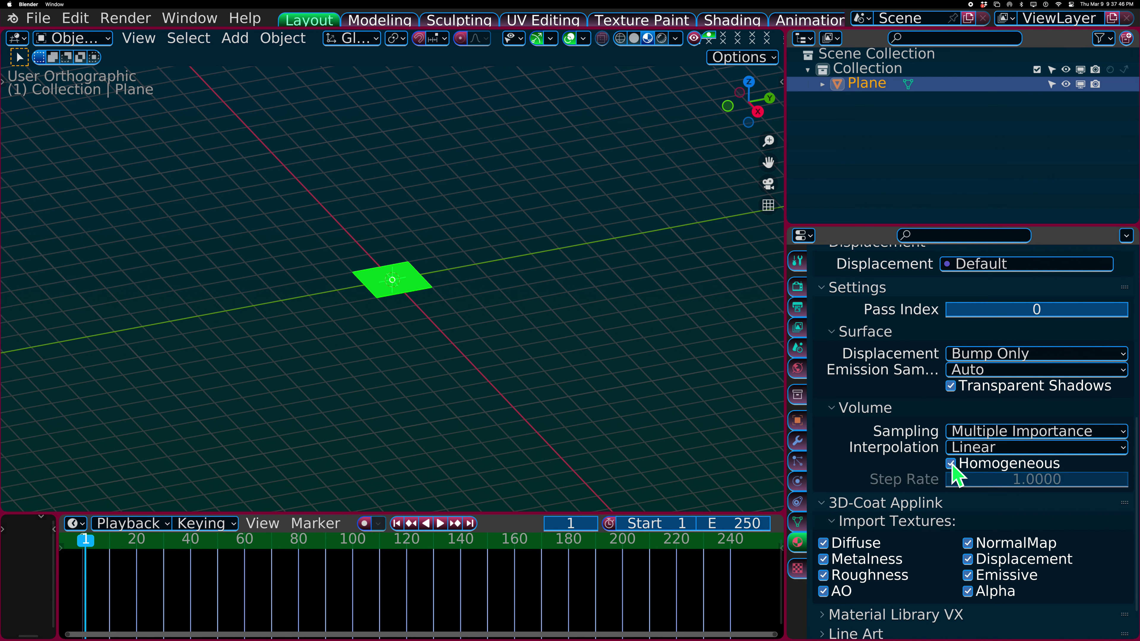
click(952, 464)
click(952, 464)
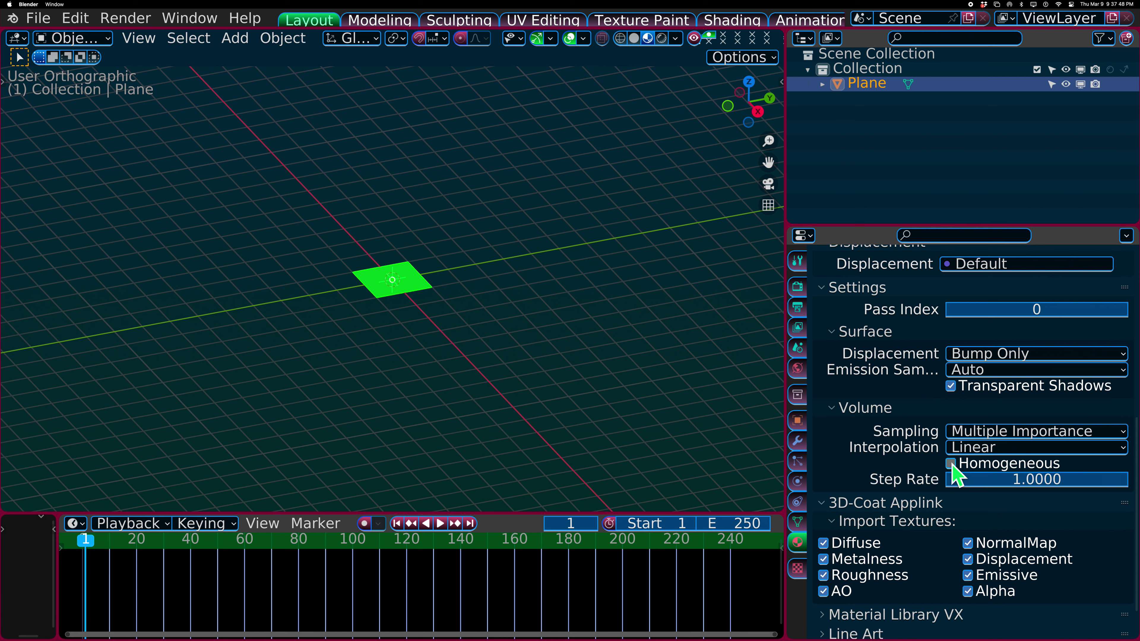
click(952, 464)
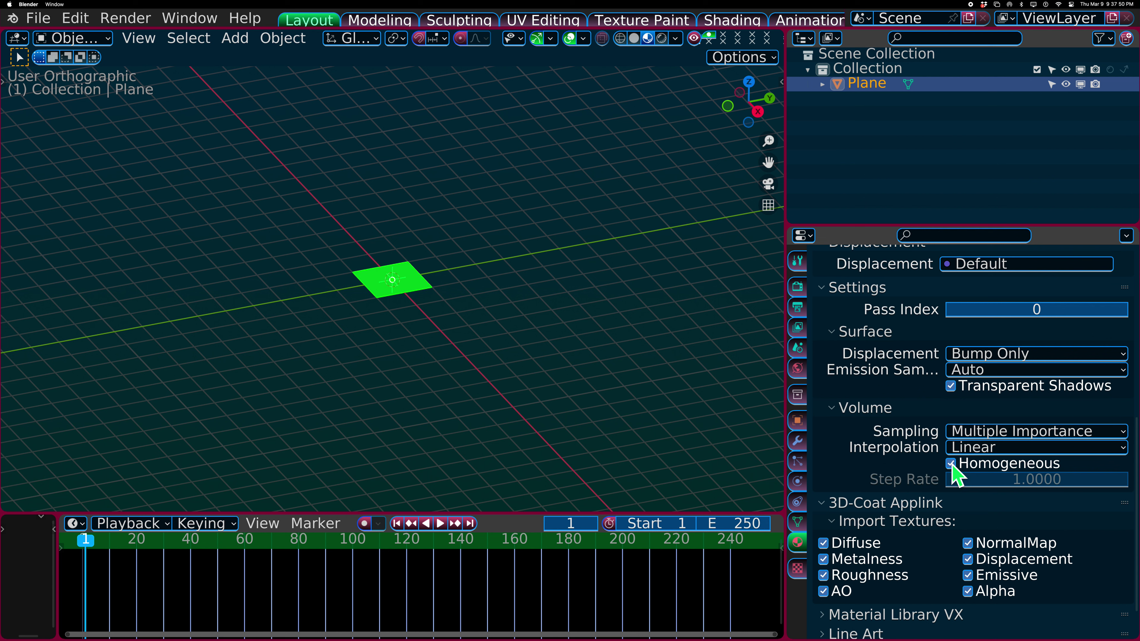
click(952, 465)
click(952, 465)
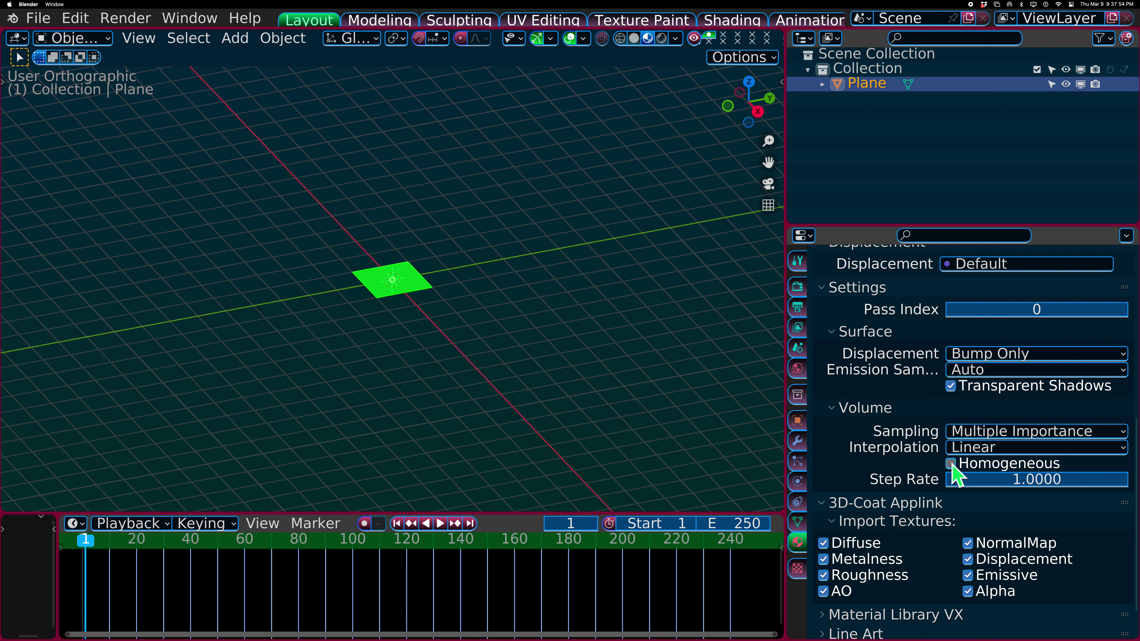
click(953, 465)
click(952, 465)
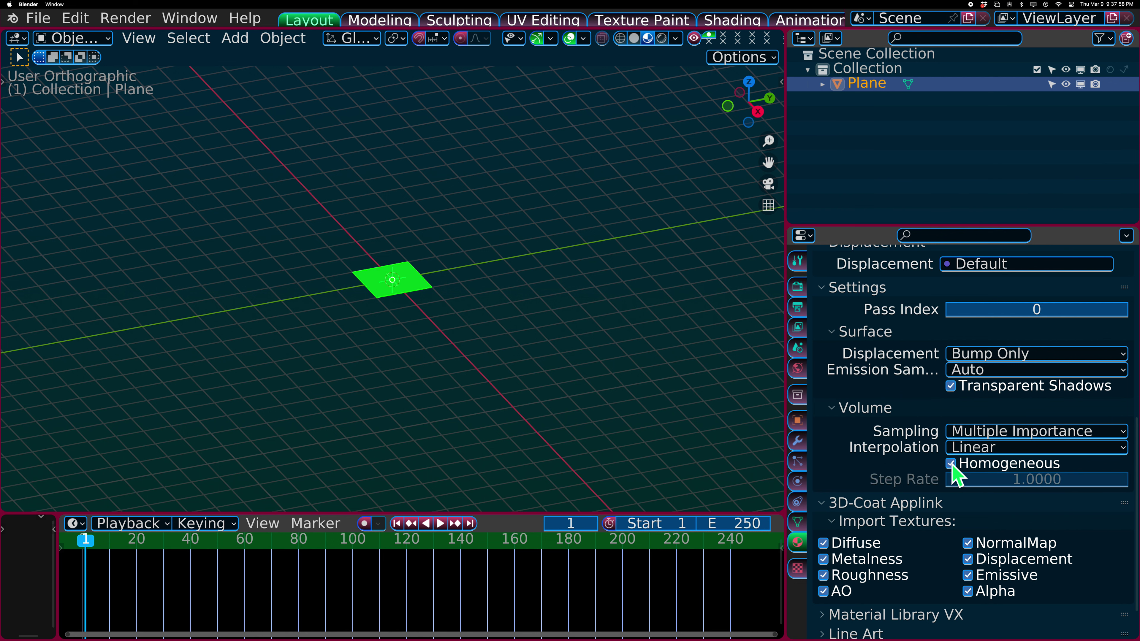
click(952, 464)
click(952, 464)
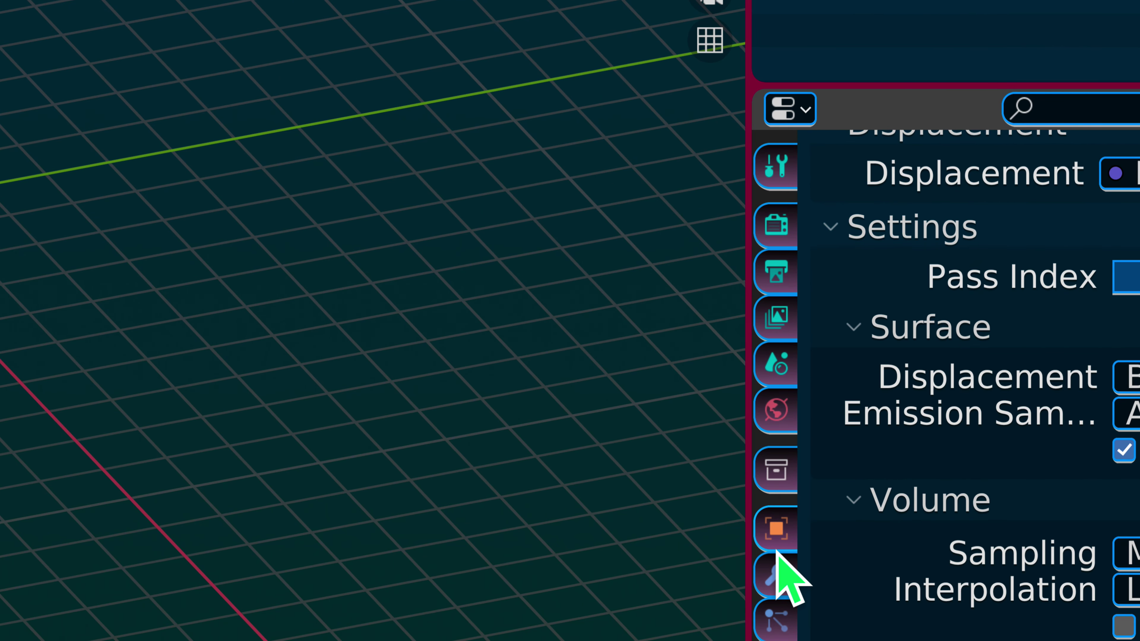
- Add a Solidify modifier to the plane with Rim Fill off and Thickness -0.1 m
click(779, 581)
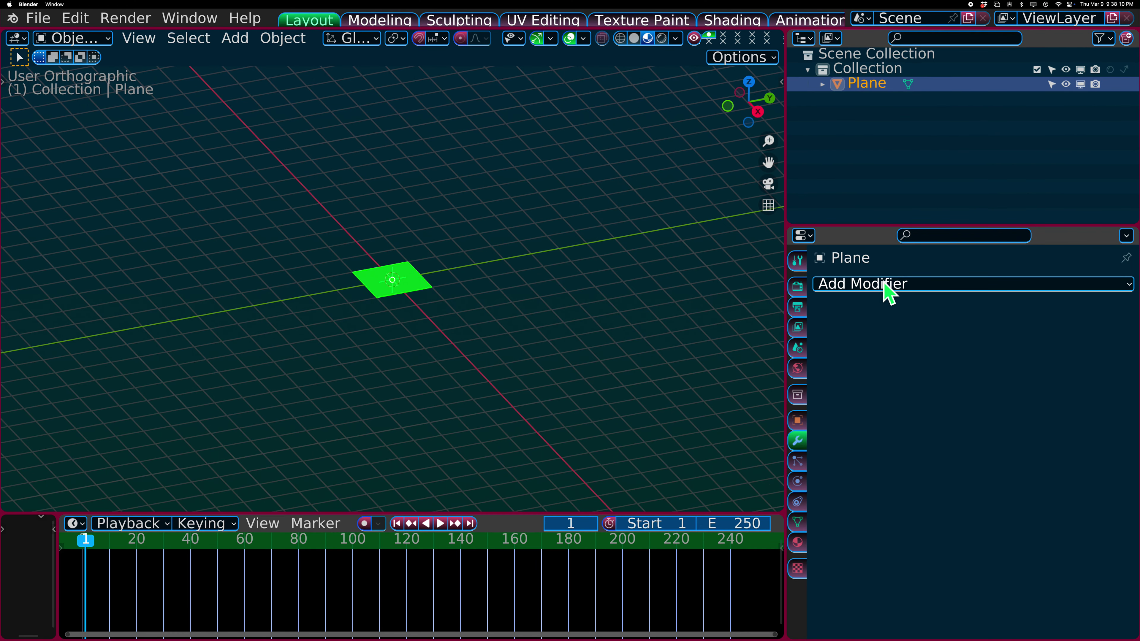
click(883, 286)
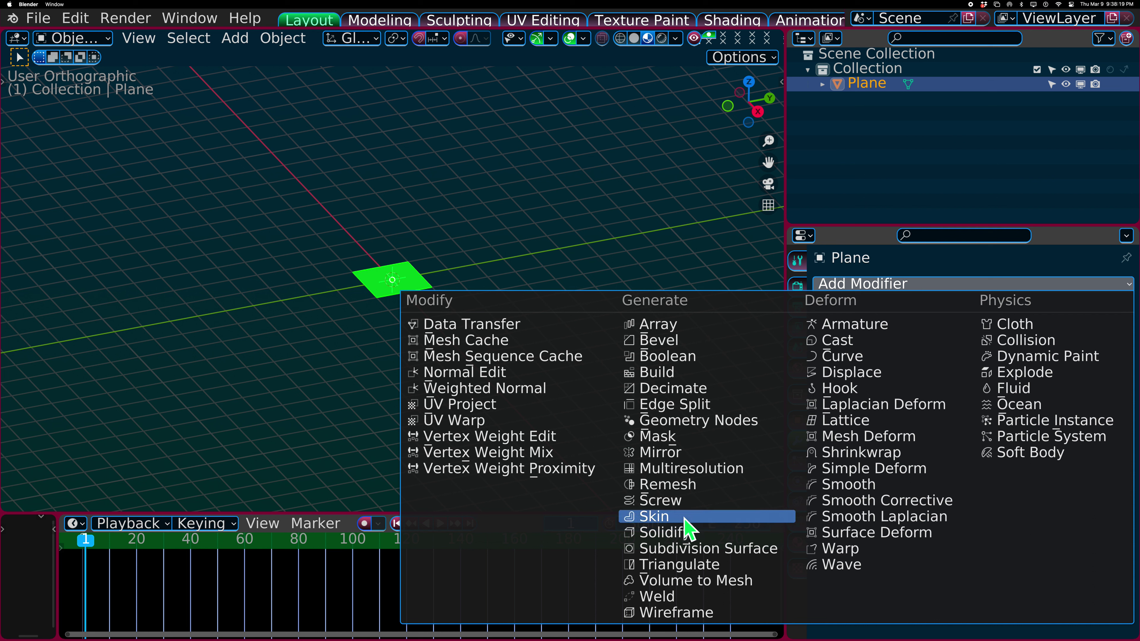
click(663, 534)
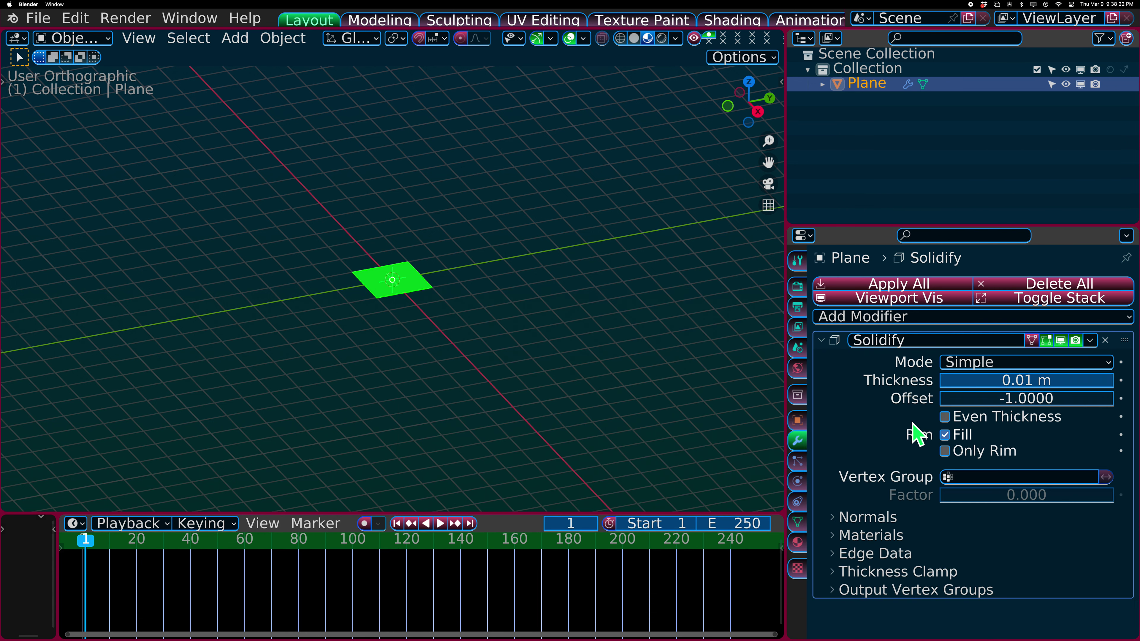
click(946, 435)
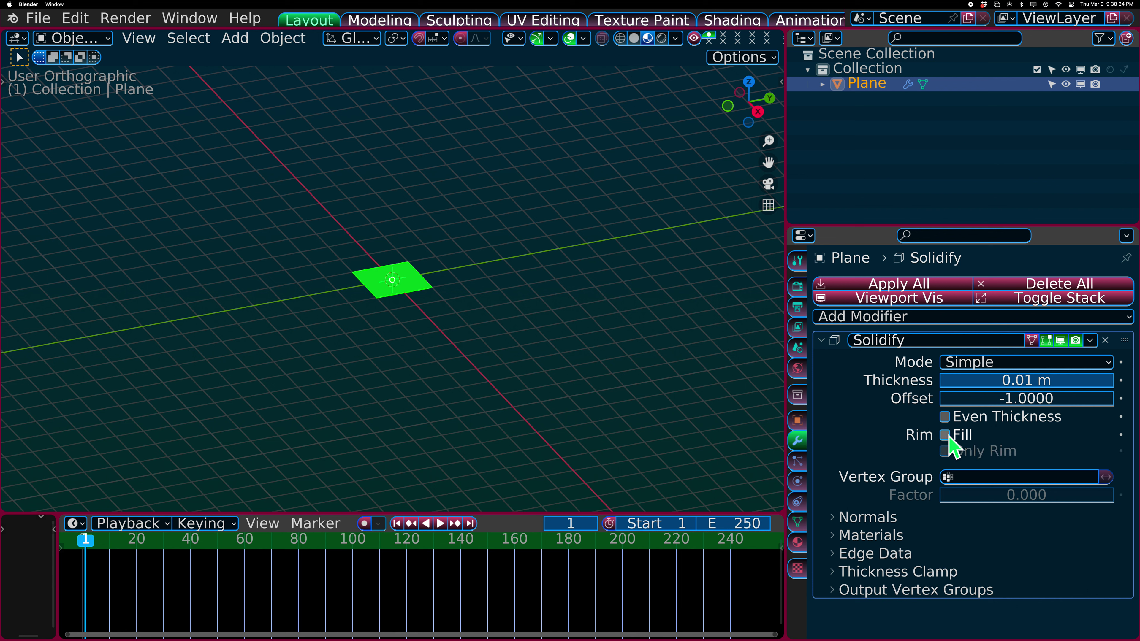
click(985, 380)
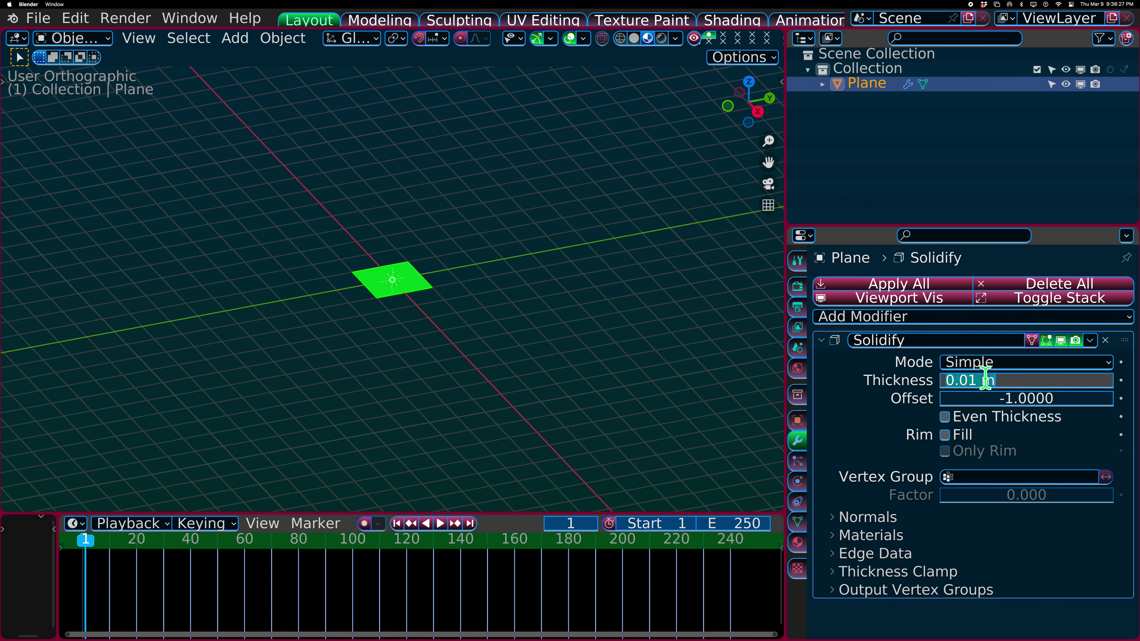
text(-0.1)
key(Return)
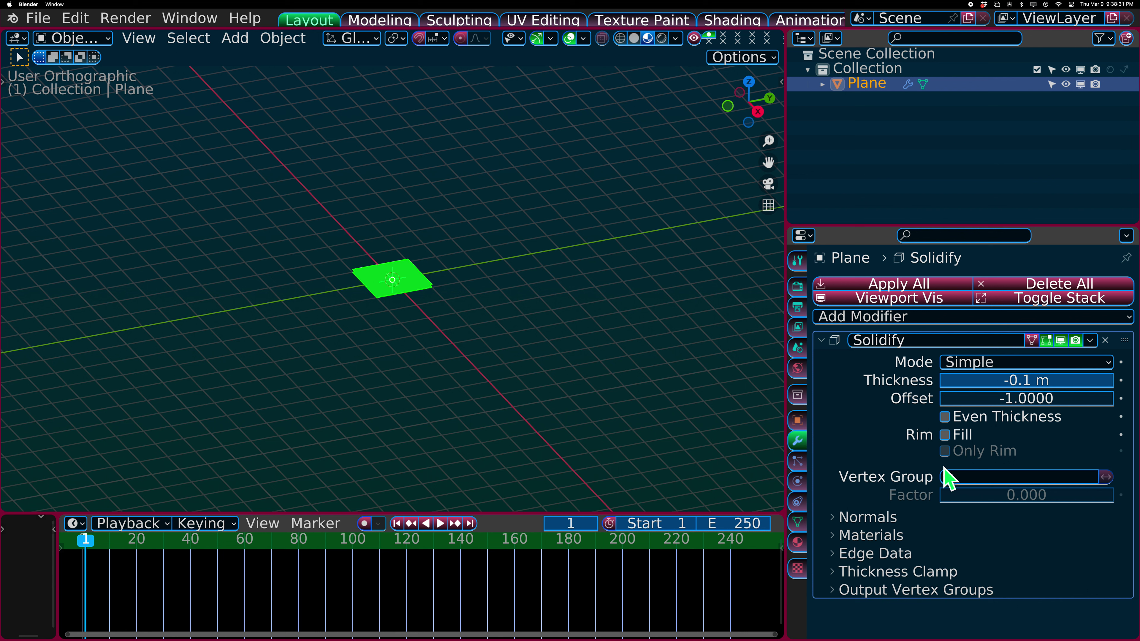
- Set the Solidify Material Offset to 1, giving a pink top over a green rim
click(886, 521)
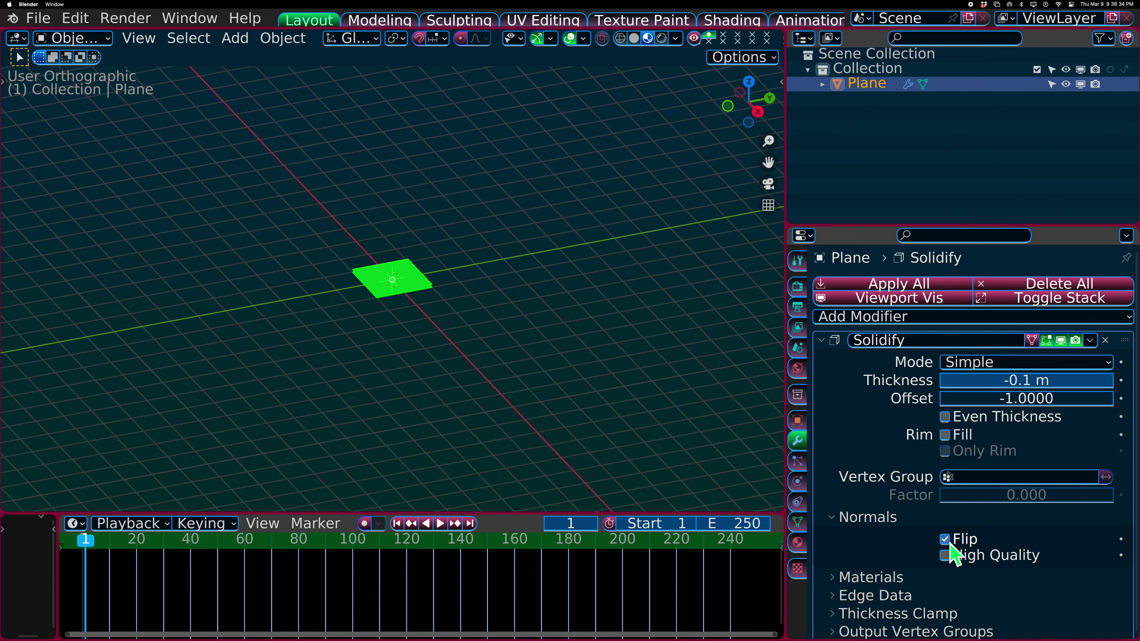
click(873, 521)
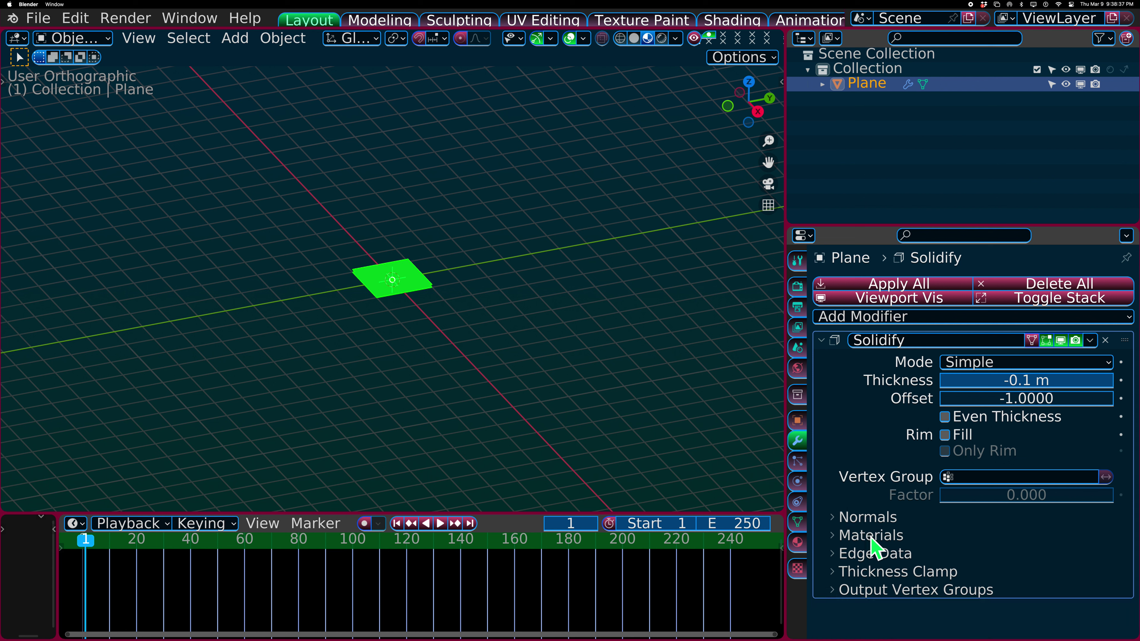
click(872, 536)
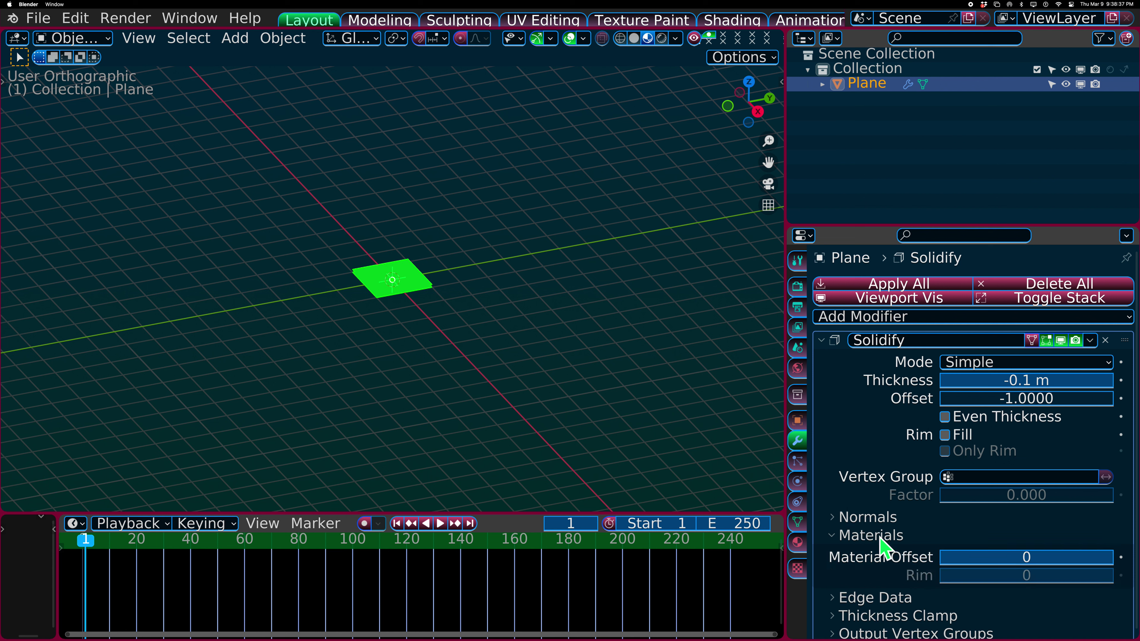
click(1109, 559)
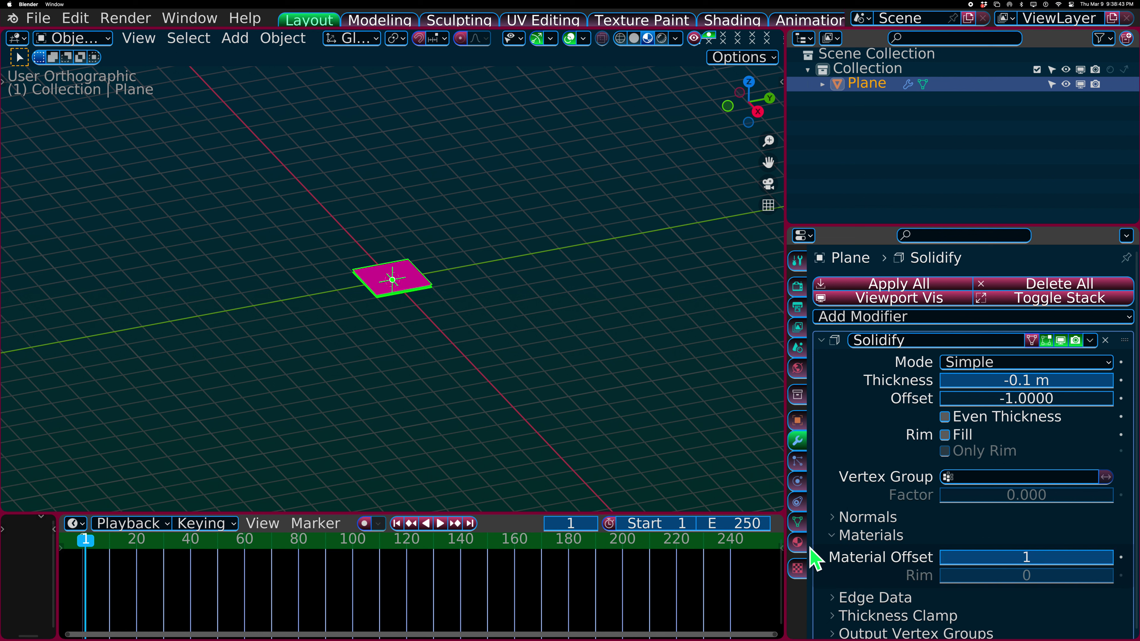
click(798, 543)
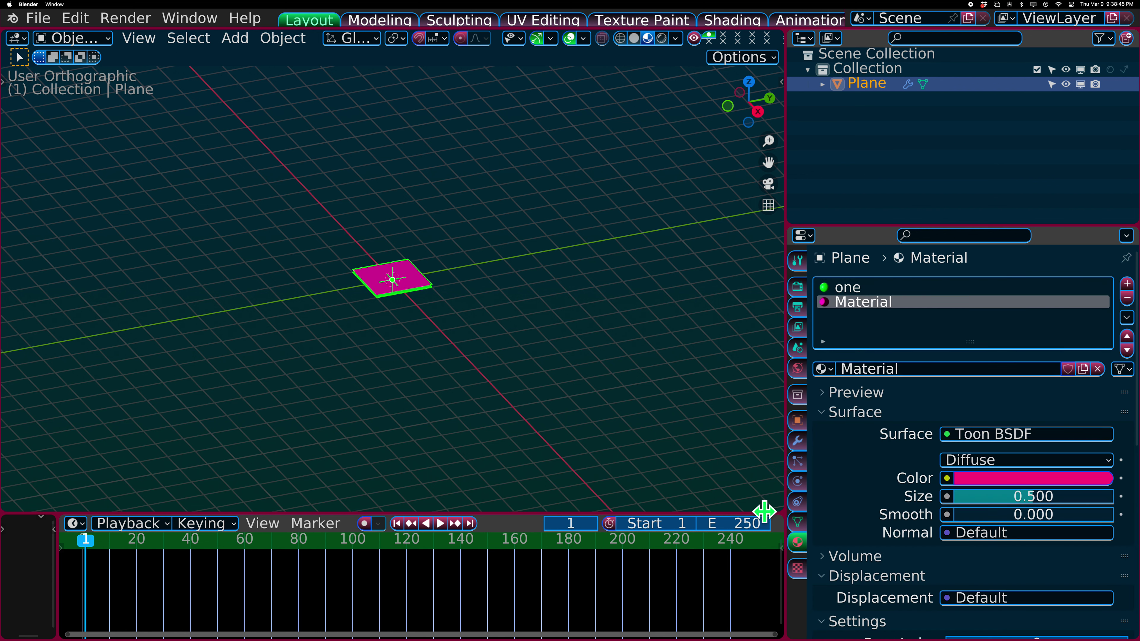
- Zoom in on the pink-topped plane and scroll the material panel down to its Volume settings
scroll(429, 280, up, 1)
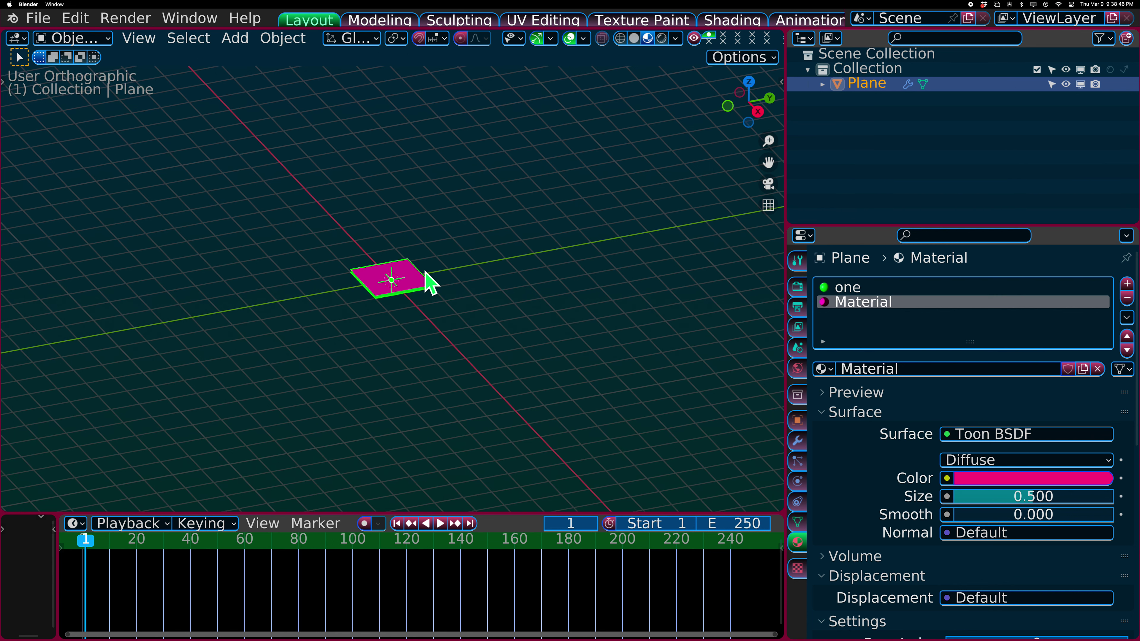
scroll(421, 286, up, 3)
scroll(424, 315, up, 1)
scroll(422, 319, up, 3)
scroll(420, 316, up, 1)
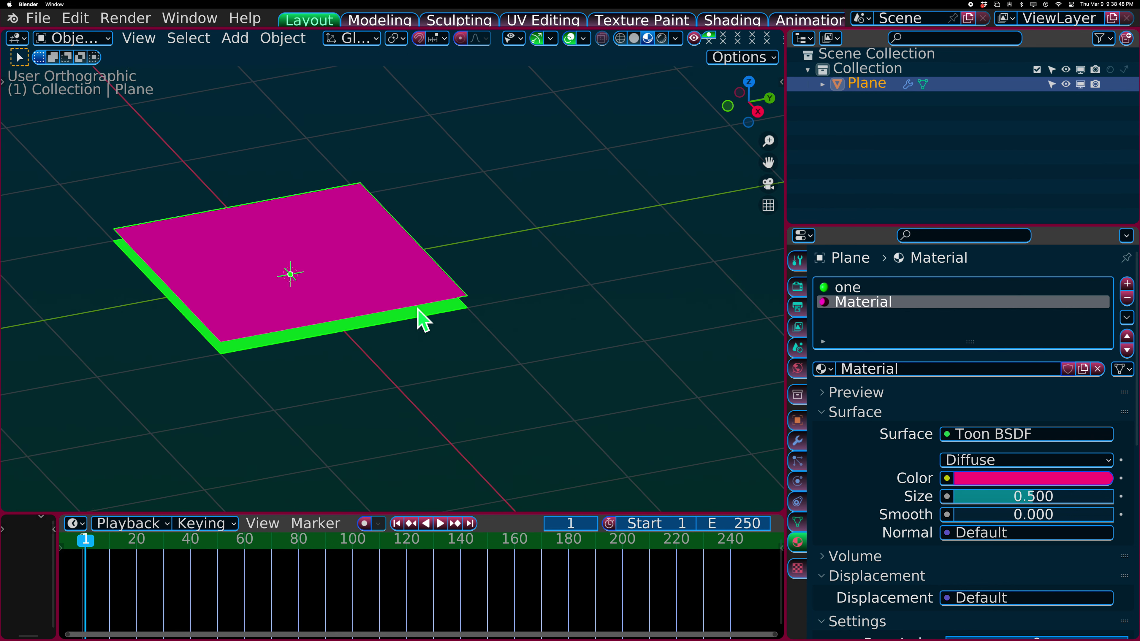
scroll(420, 315, up, 2)
scroll(420, 316, down, 1)
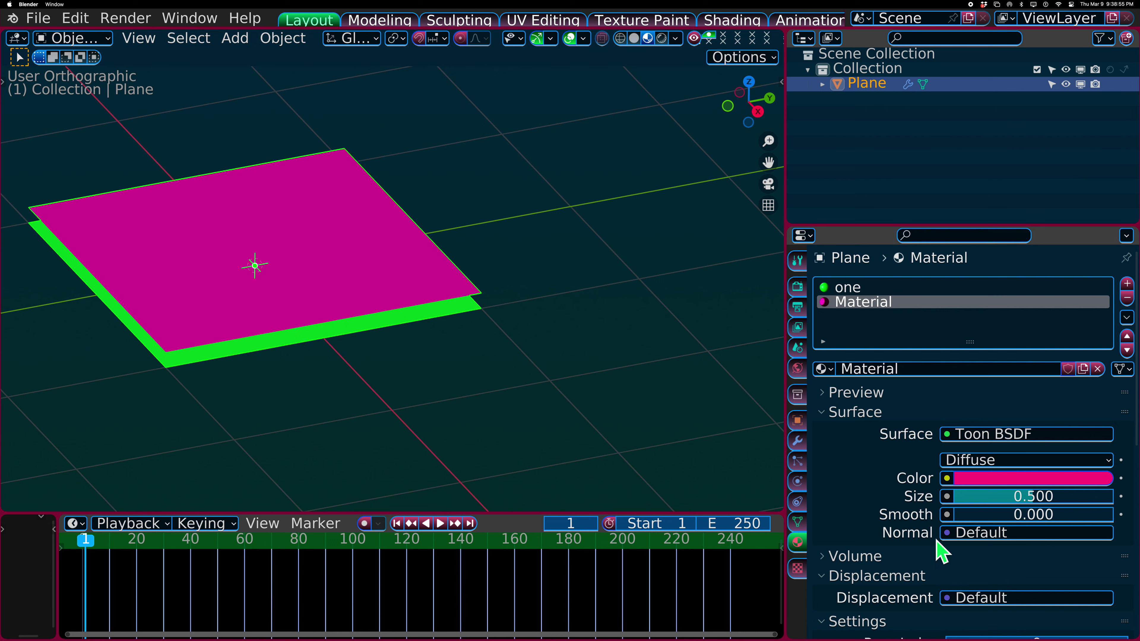
scroll(945, 552, down, 4)
scroll(945, 552, down, 1)
scroll(945, 552, up, 3)
scroll(944, 553, up, 1)
scroll(945, 553, down, 2)
scroll(944, 552, down, 2)
scroll(945, 552, down, 2)
scroll(944, 552, down, 1)
scroll(944, 553, down, 1)
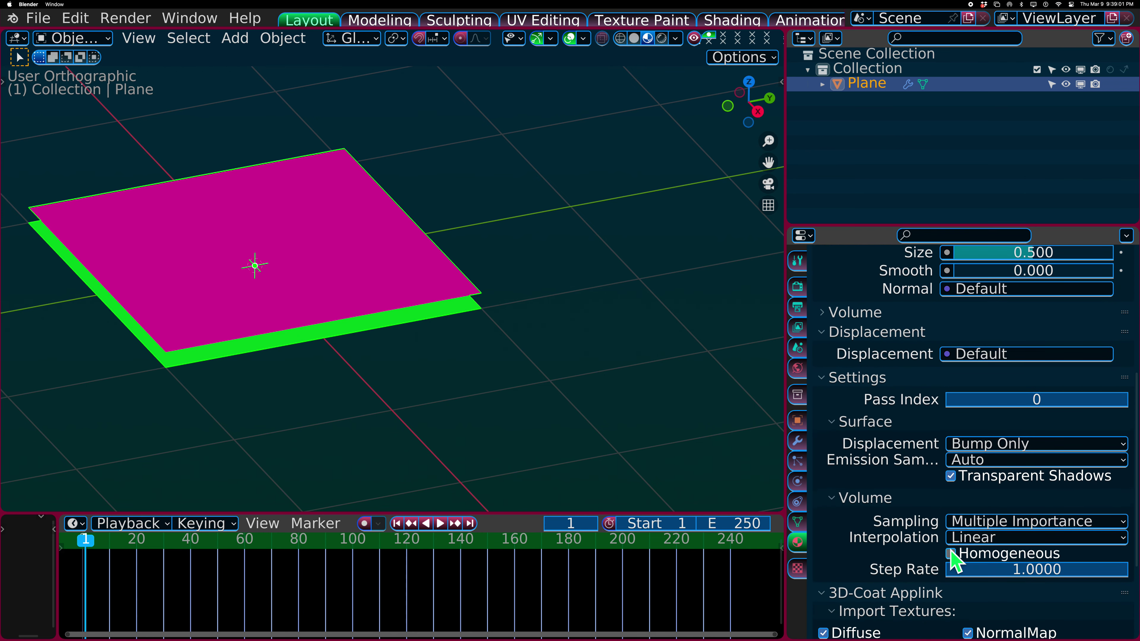
- Toggle Homogeneous on and off until Blender freezes, then bring up Force Quit Applications
scroll(951, 559, down, 4)
scroll(956, 486, down, 1)
scroll(956, 485, up, 1)
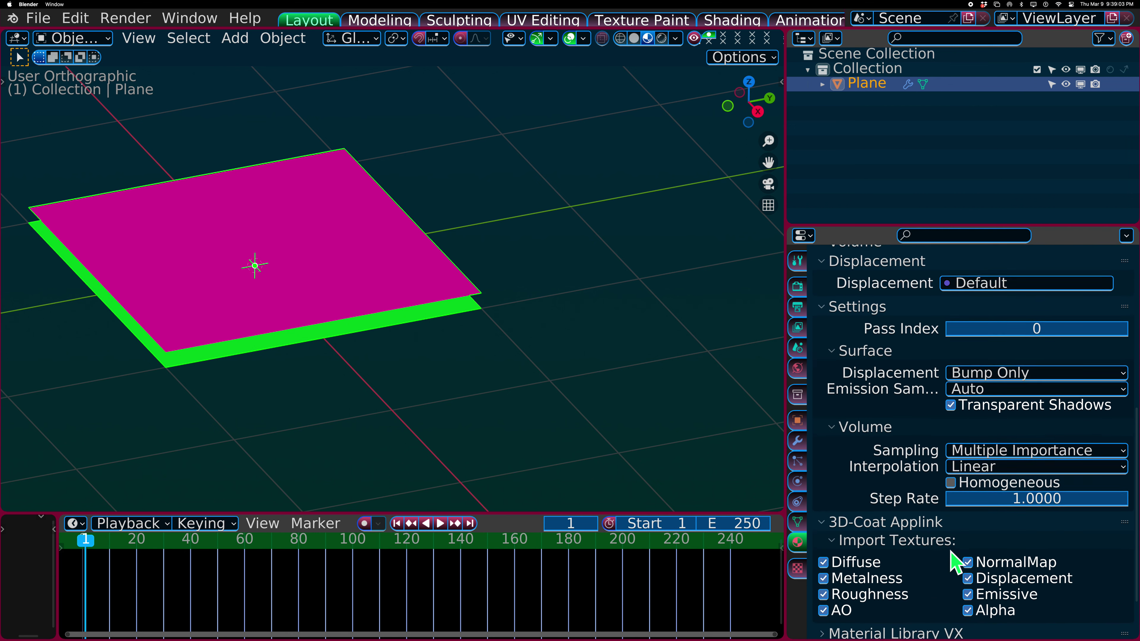
click(951, 488)
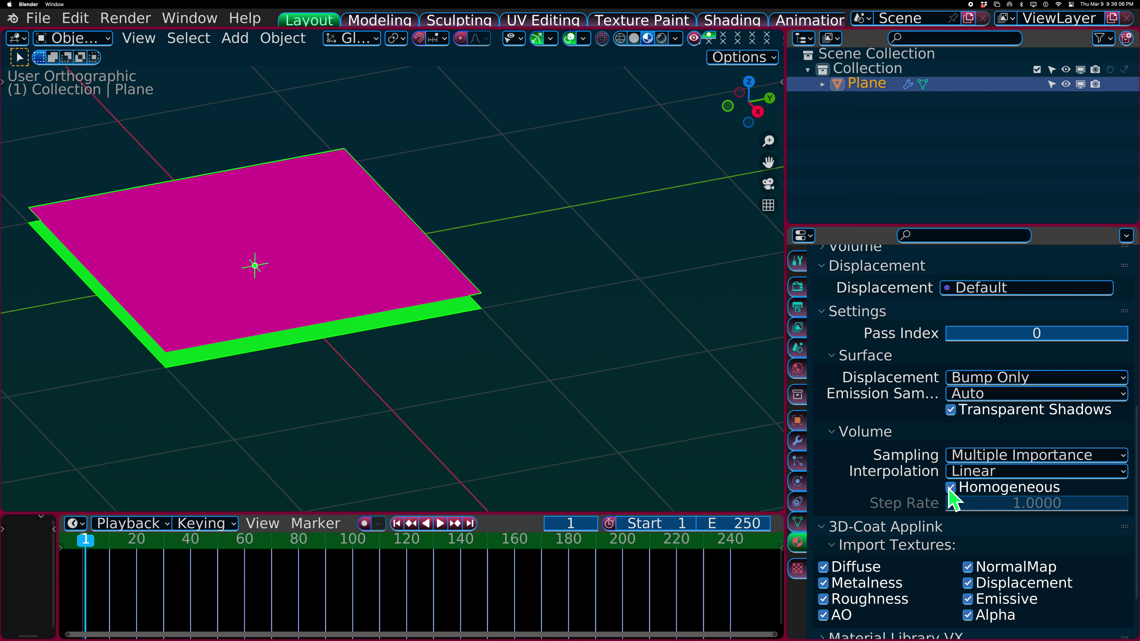
click(951, 488)
click(951, 488)
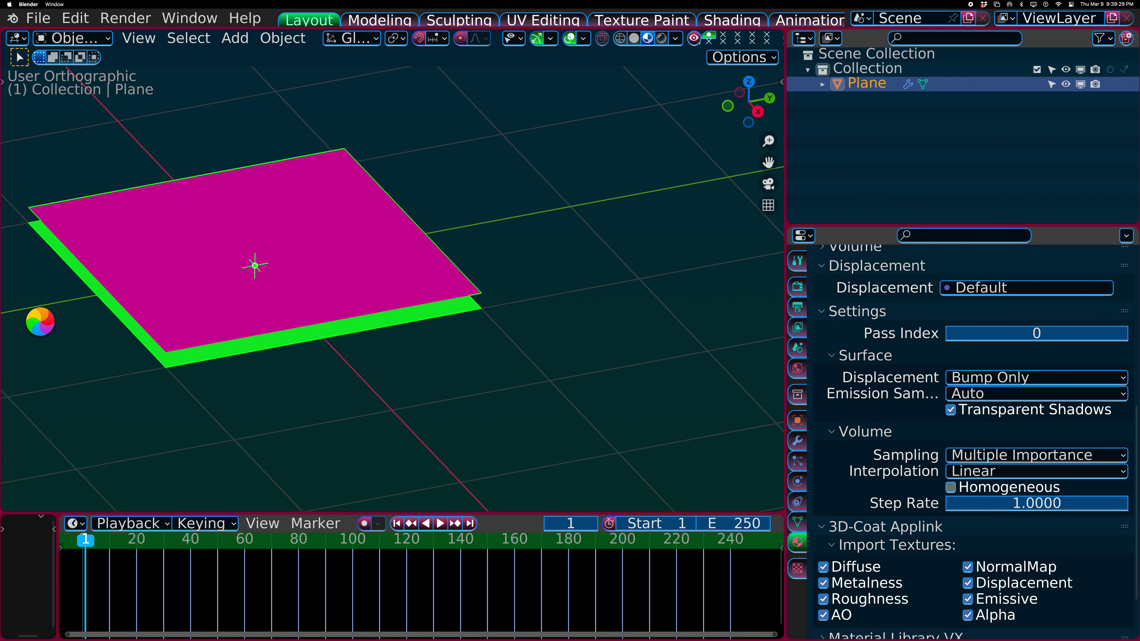
key(super+alt+Escape)
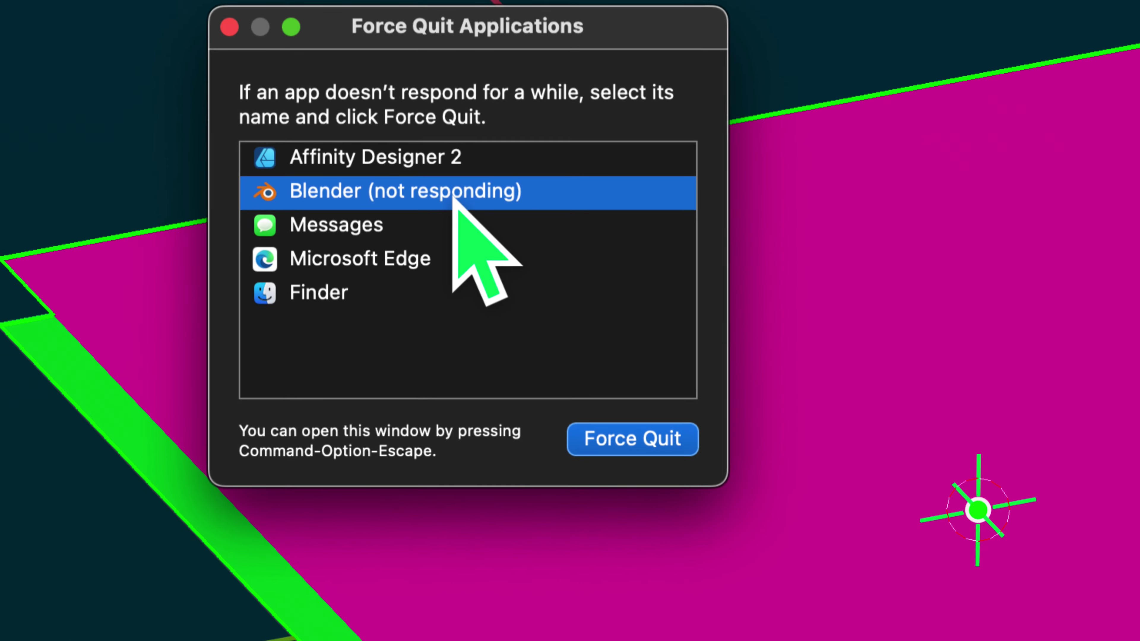
- Force quit the unresponsive Blender and confirm the Force Quit prompt
click(595, 403)
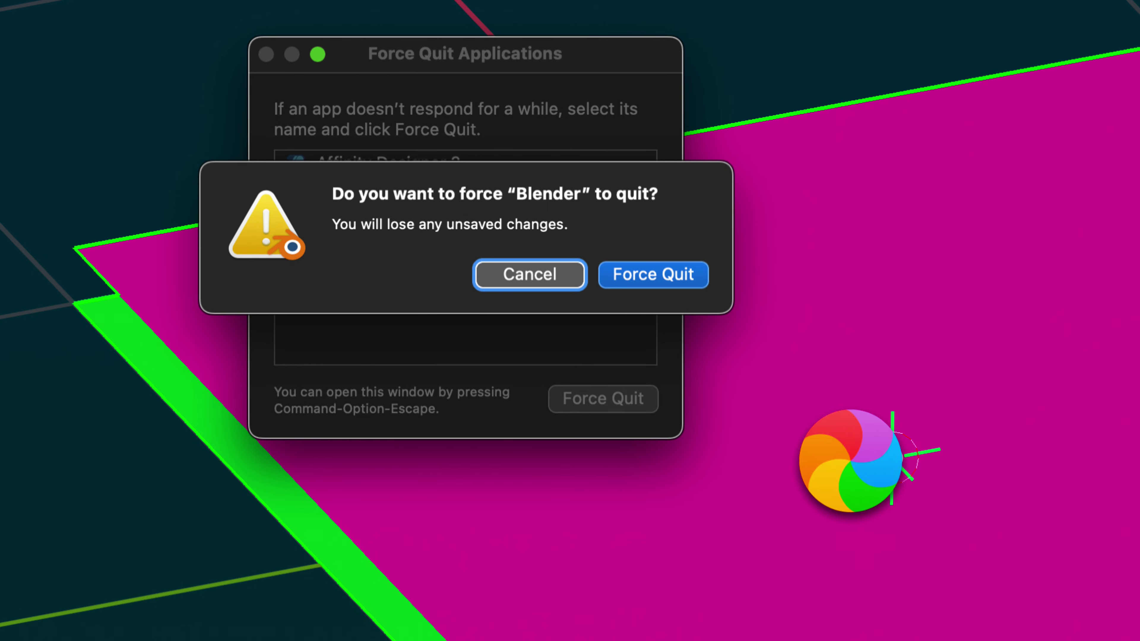
click(650, 273)
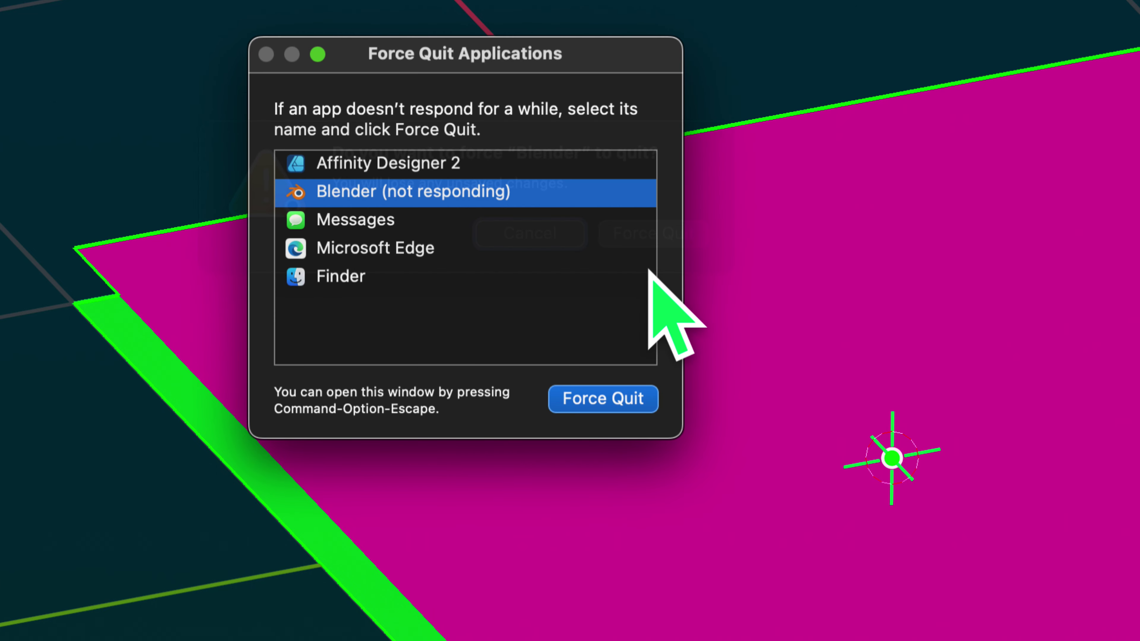